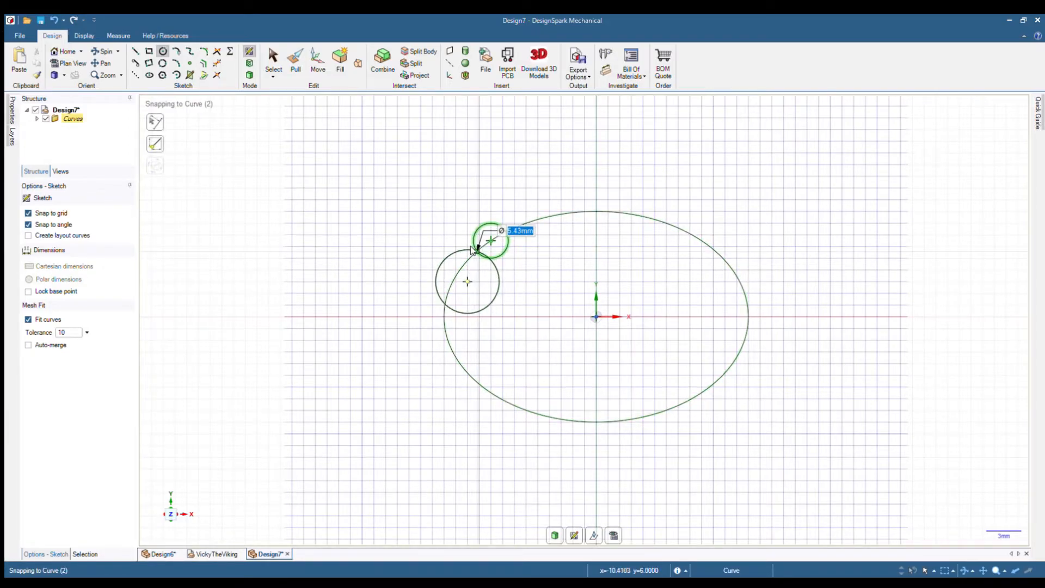
Sketch a chain of overlapping circles centred along the left, lower and right parts of the ellipse, discarding the oversized last circle.
{"action": "left_click", "coordinate": [472, 249]}
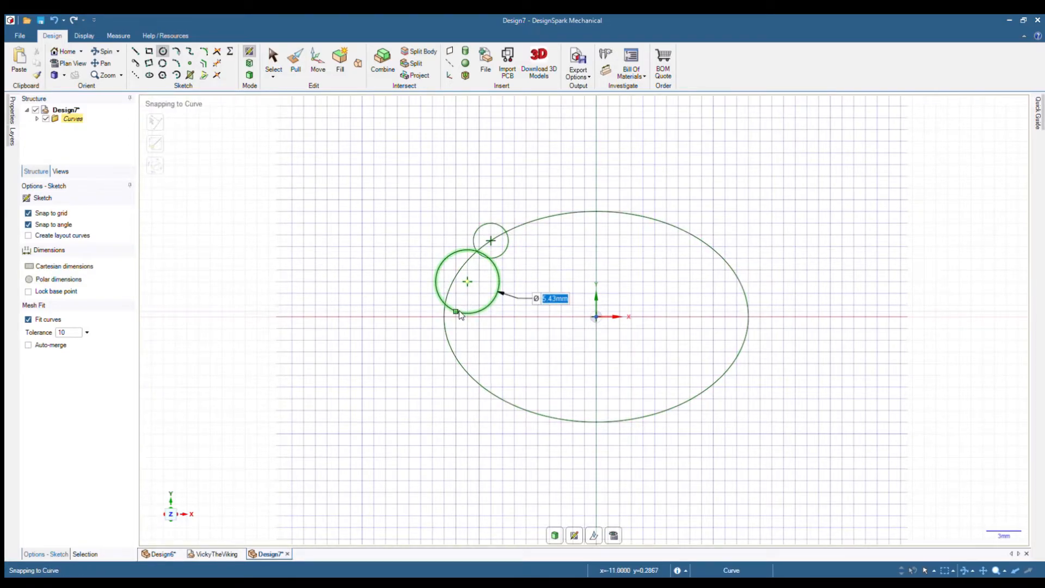
{"action": "left_click", "coordinate": [457, 310]}
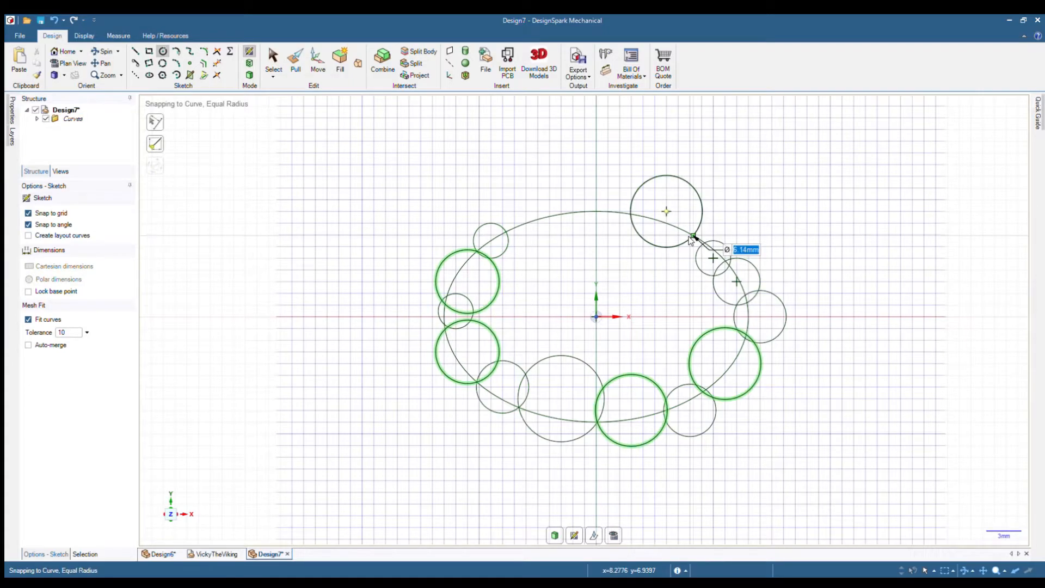
{"action": "left_click", "coordinate": [57, 22]}
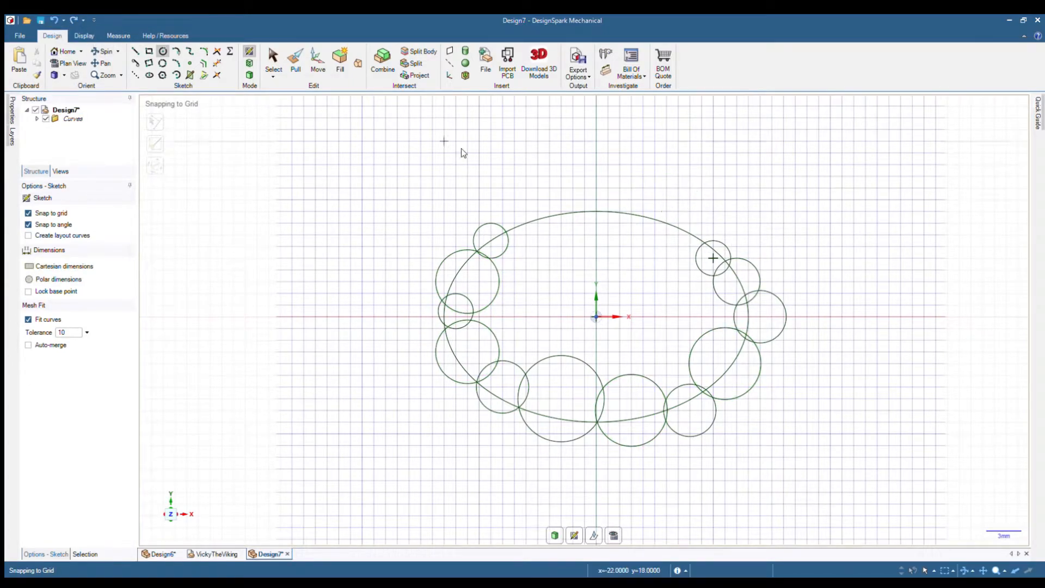
Complete the ring with four overlapping circles along the ellipse's upper arc, about 5.4, 3.4, 5 and 5.4 mm in diameter.
{"action": "left_click", "coordinate": [677, 235]}
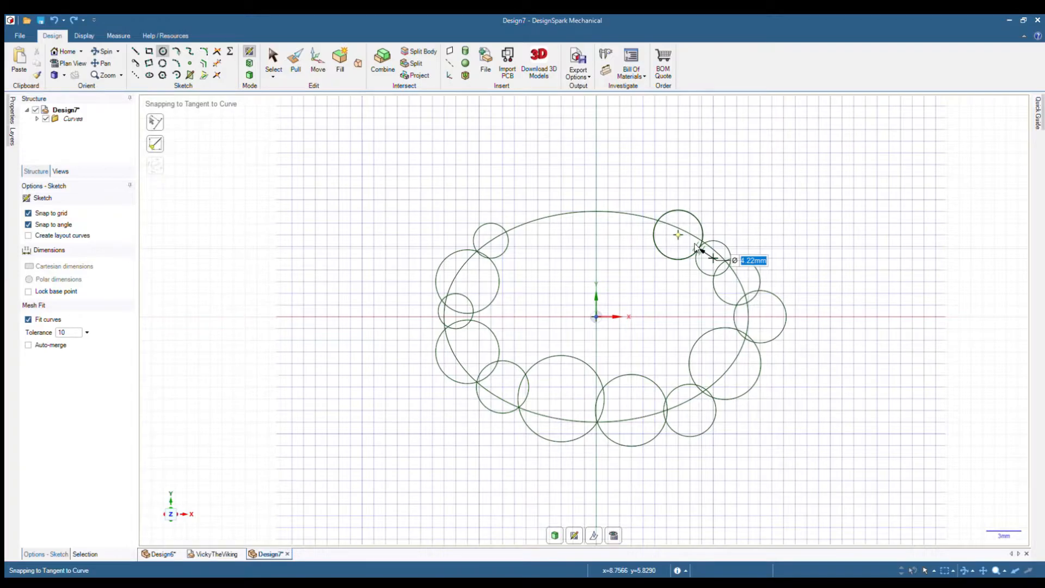
{"action": "left_click", "coordinate": [645, 231]}
{"action": "left_click", "coordinate": [630, 223]}
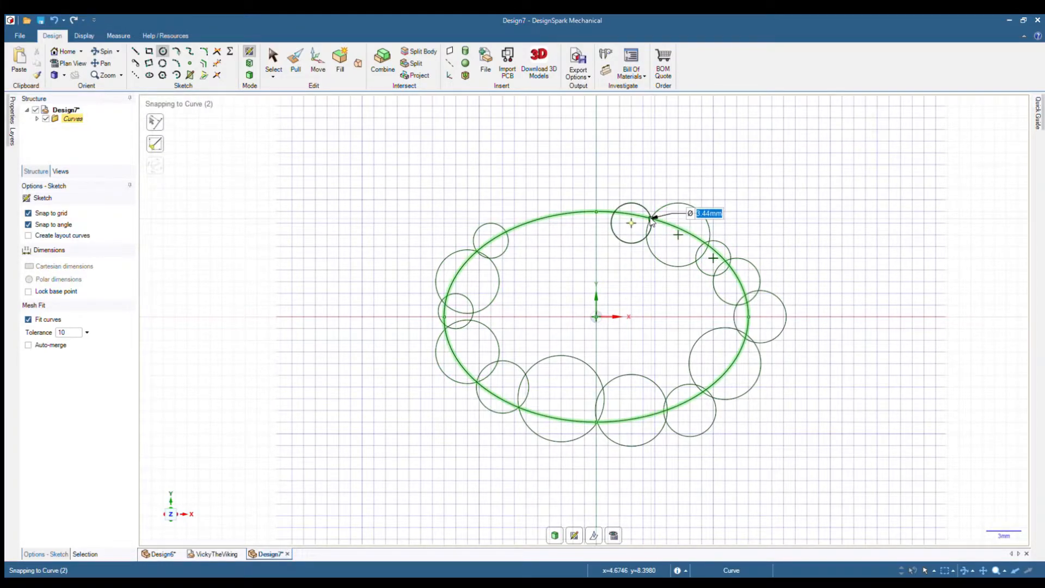
{"action": "left_click", "coordinate": [651, 220]}
{"action": "left_click", "coordinate": [584, 213]}
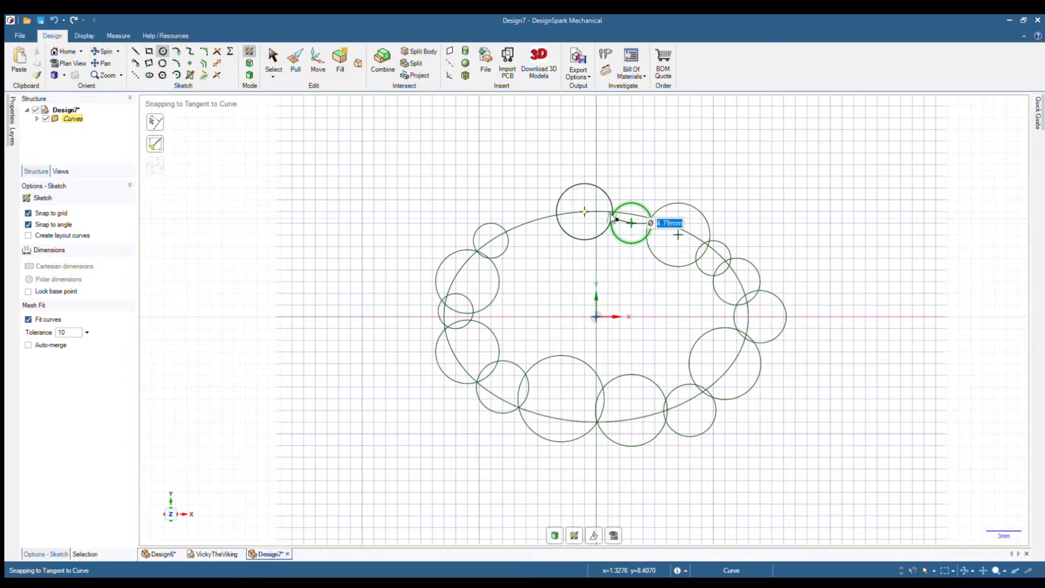
{"action": "left_click", "coordinate": [528, 224]}
{"action": "left_click", "coordinate": [527, 223]}
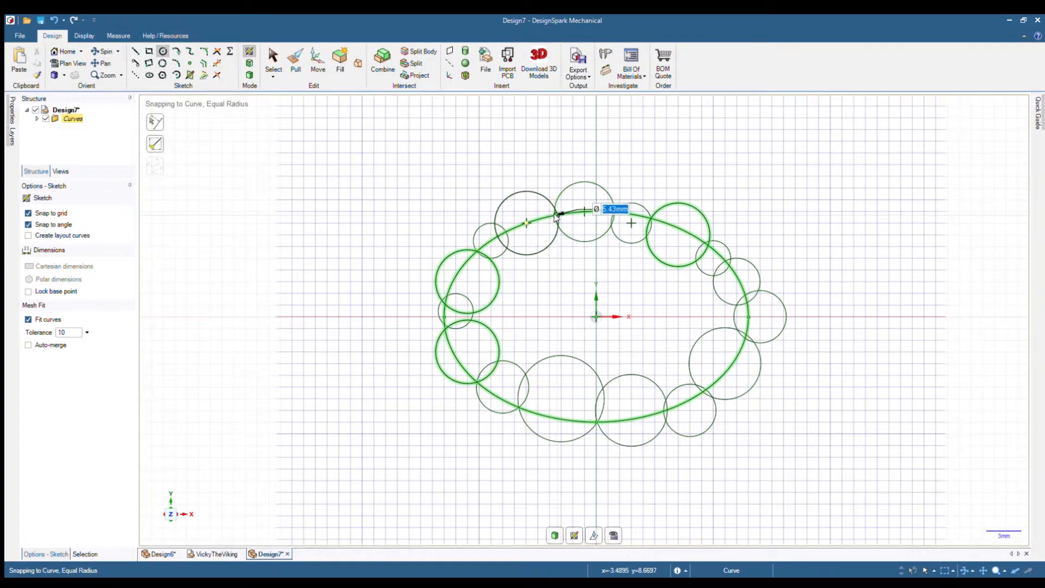
Trim away the ellipse and the inner arcs of the circles, leaving one closed cloud-shaped outline.
{"action": "left_click", "coordinate": [217, 64]}
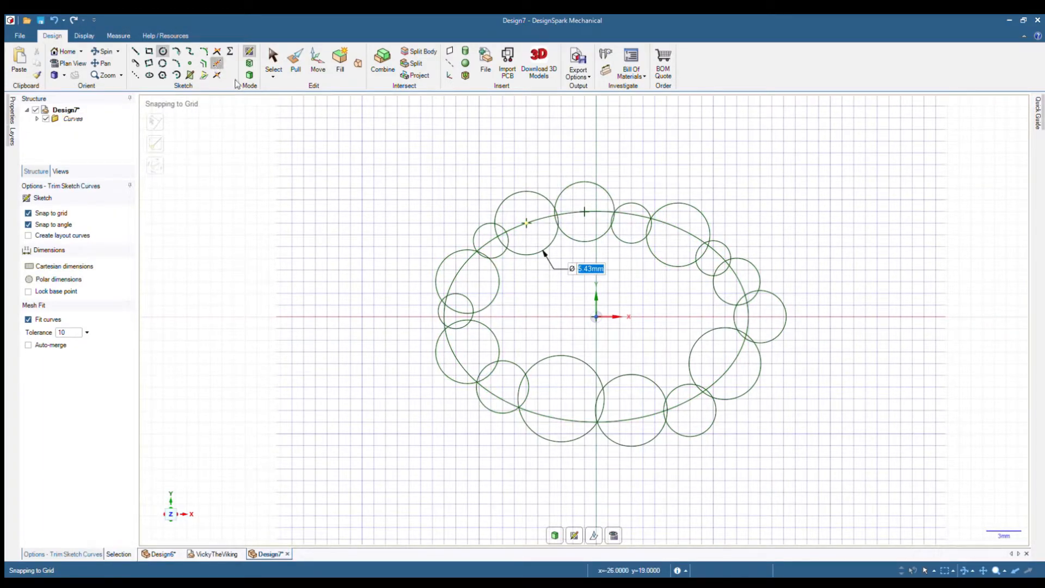
{"action": "left_click", "coordinate": [506, 240]}
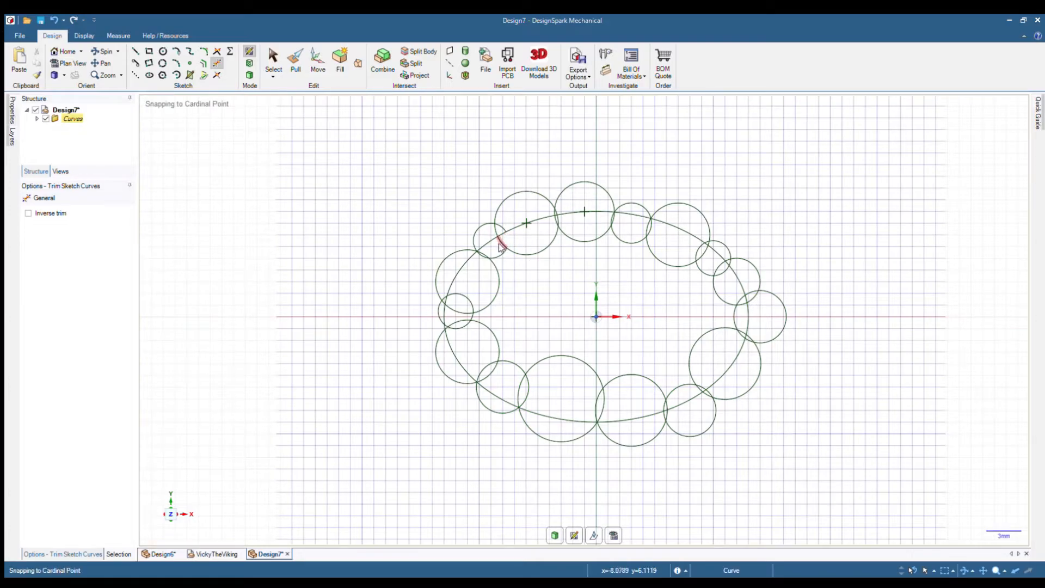
{"action": "left_click", "coordinate": [498, 234]}
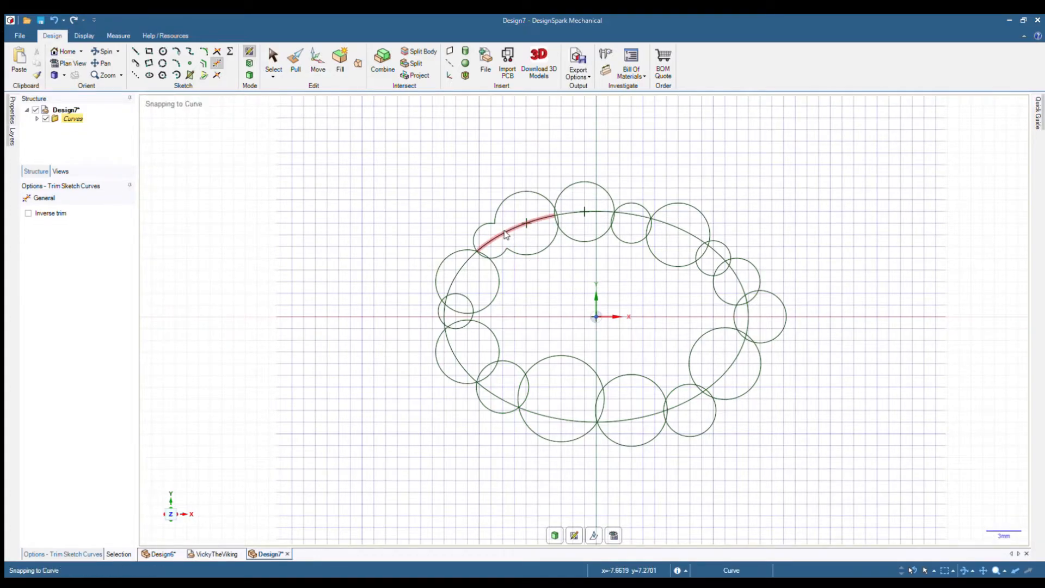
{"action": "left_click", "coordinate": [514, 231]}
{"action": "left_click", "coordinate": [491, 246]}
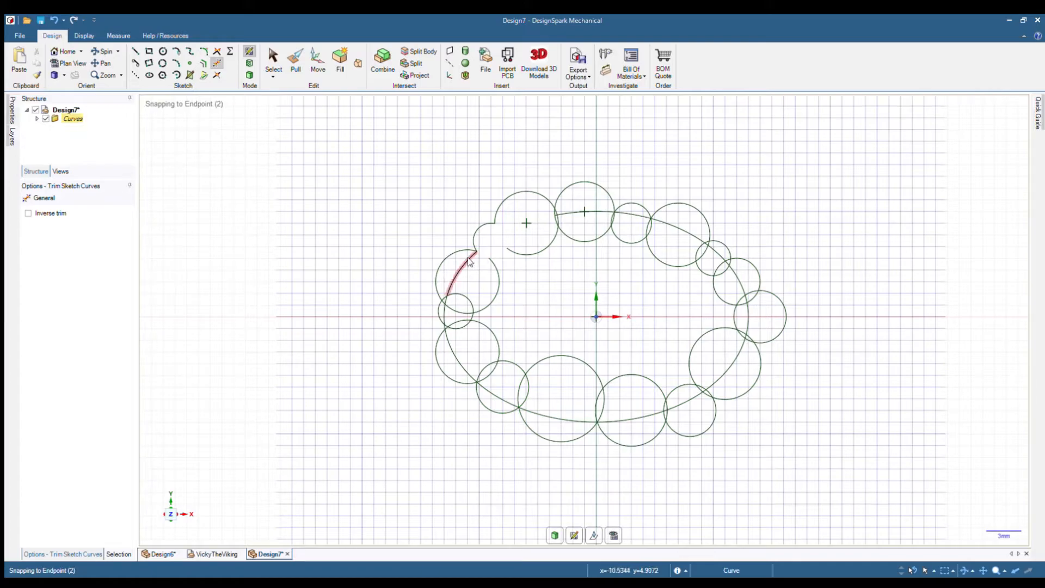
{"action": "left_click", "coordinate": [471, 261]}
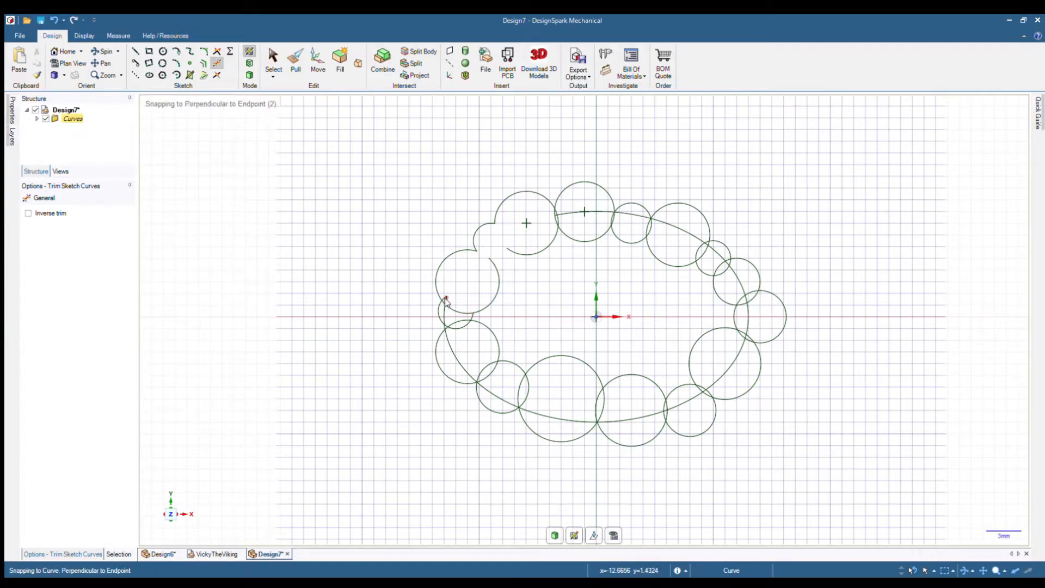
{"action": "left_click", "coordinate": [499, 278]}
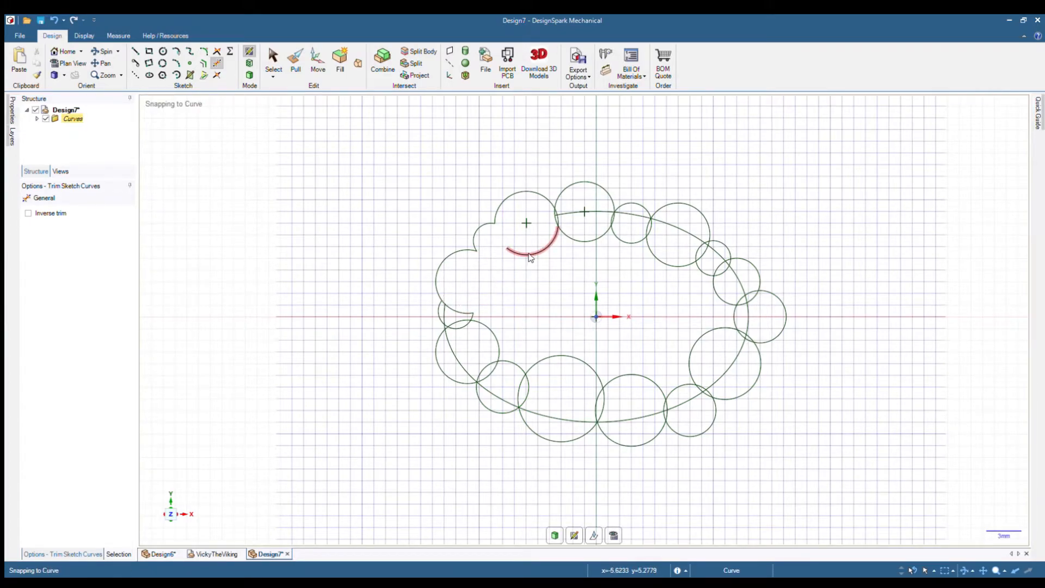
{"action": "left_click", "coordinate": [536, 252]}
{"action": "left_click", "coordinate": [591, 240]}
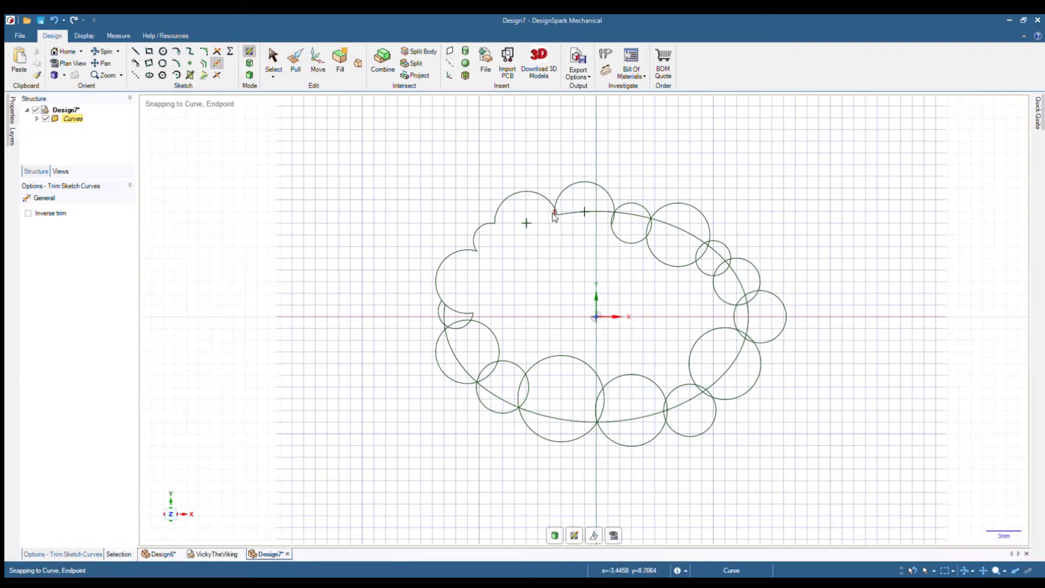
{"action": "left_click", "coordinate": [576, 215]}
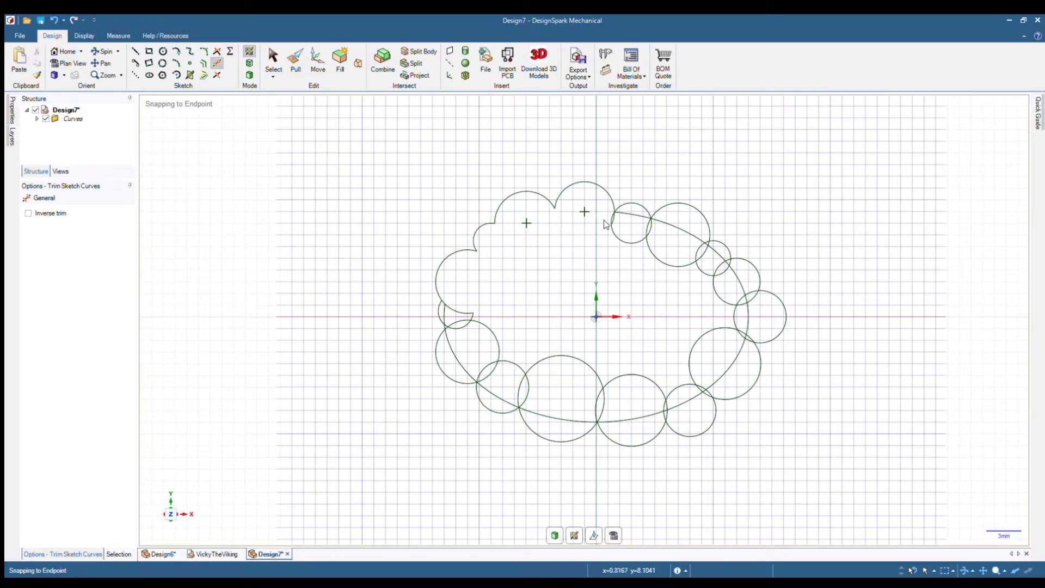
{"action": "left_click", "coordinate": [621, 240]}
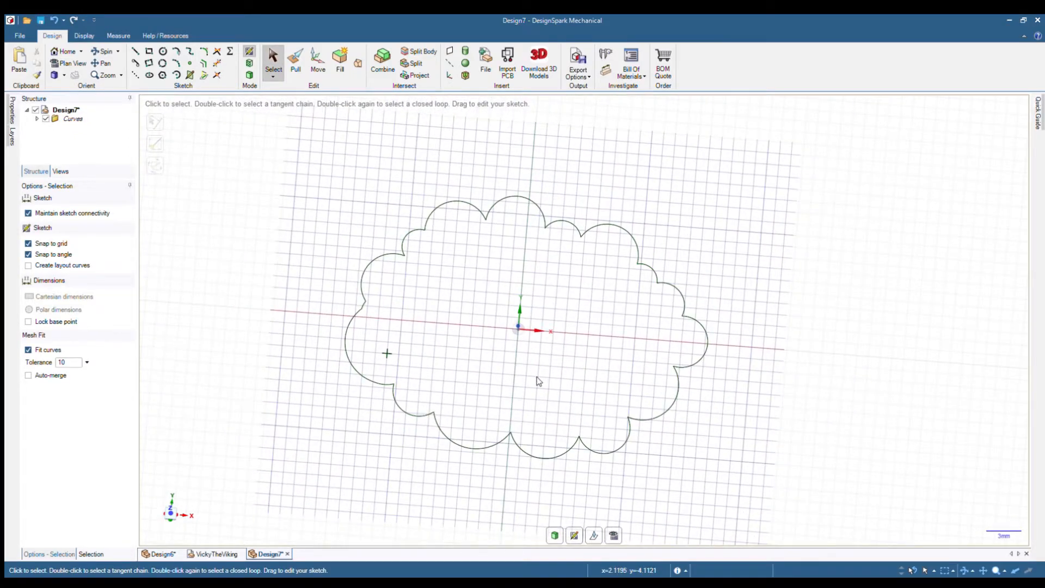
Convert the closed cloud outline into a surface by switching from sketching to 3D mode.
{"action": "left_click", "coordinate": [249, 75]}
{"action": "left_click", "coordinate": [495, 329]}
{"action": "mouse_move", "coordinate": [494, 329]}
{"action": "middle_mouse_down"}
{"action": "mouse_move", "coordinate": [501, 229]}
{"action": "mouse_move", "coordinate": [496, 305]}
{"action": "middle_mouse_up"}
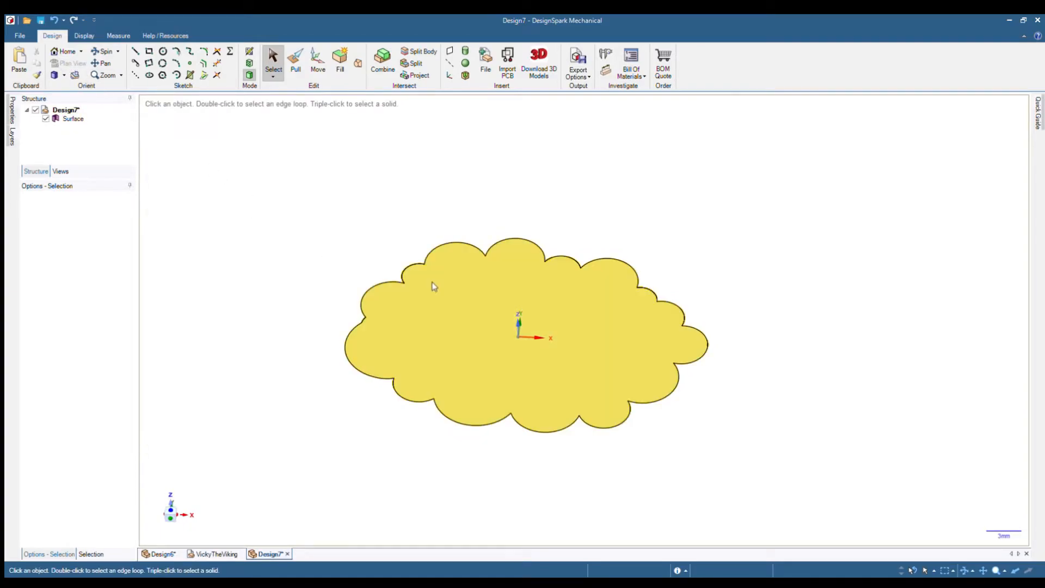
{"action": "left_click", "coordinate": [298, 162]}
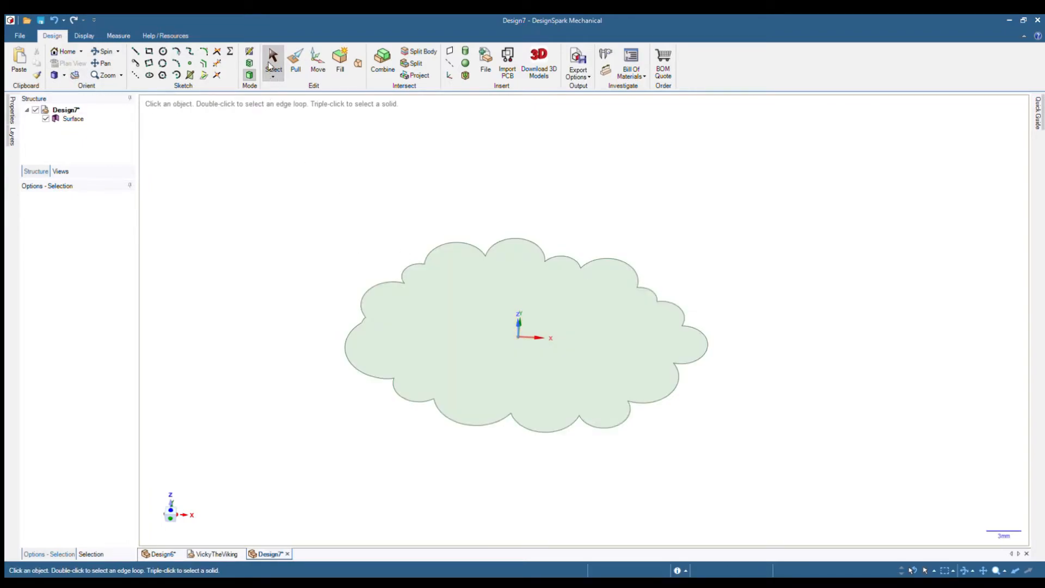
Duplicate the cloud surface in place.
{"action": "left_click", "coordinate": [472, 370]}
{"action": "left_click", "coordinate": [37, 63]}
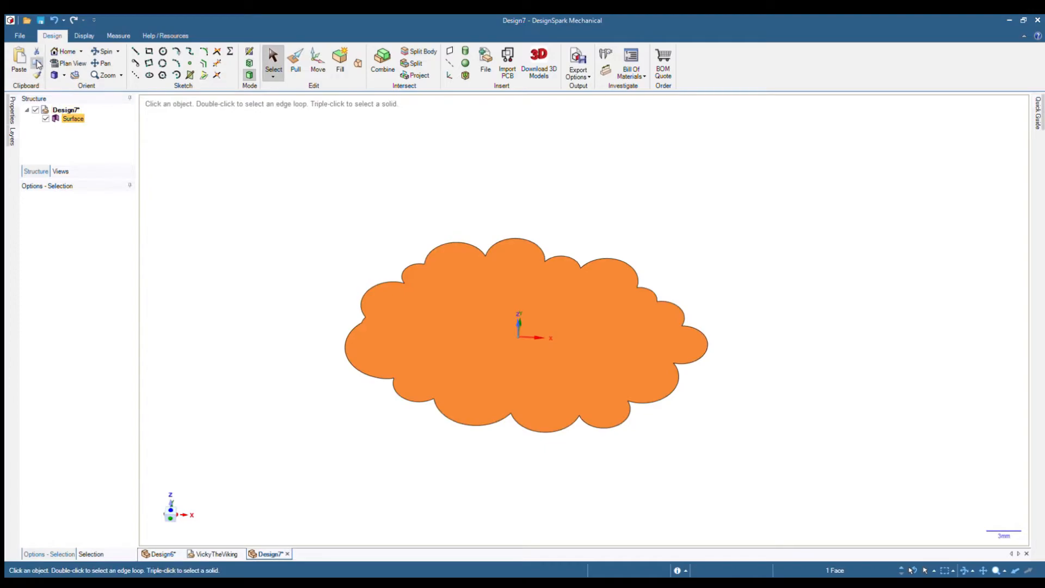
{"action": "left_click", "coordinate": [17, 58]}
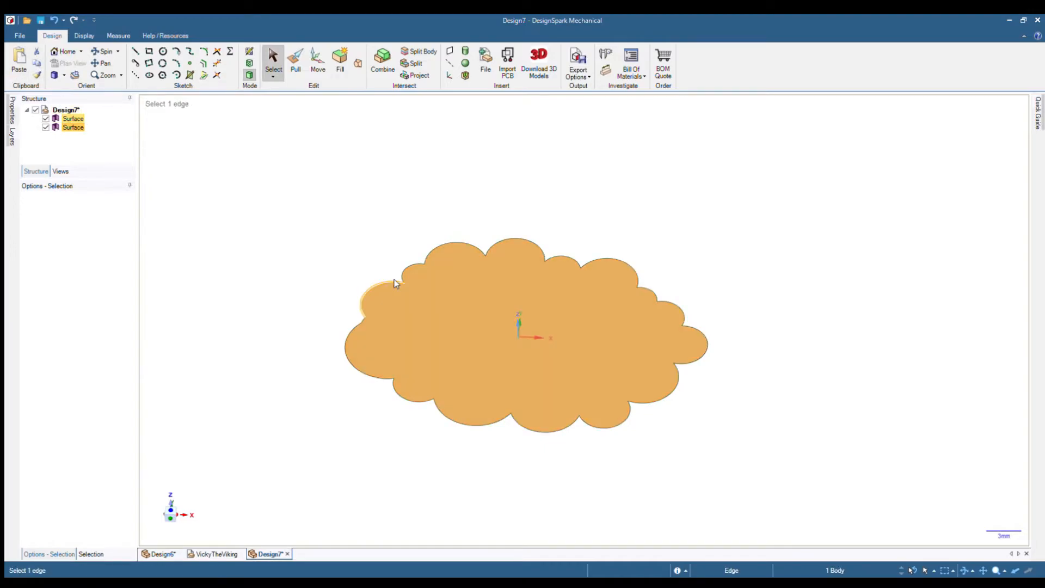
Move the copied cloud surface 20 mm upward along the Z axis.
{"action": "left_click", "coordinate": [318, 60]}
{"action": "middle_click_drag", "start_coordinate": [554, 488], "coordinate": [549, 459]}
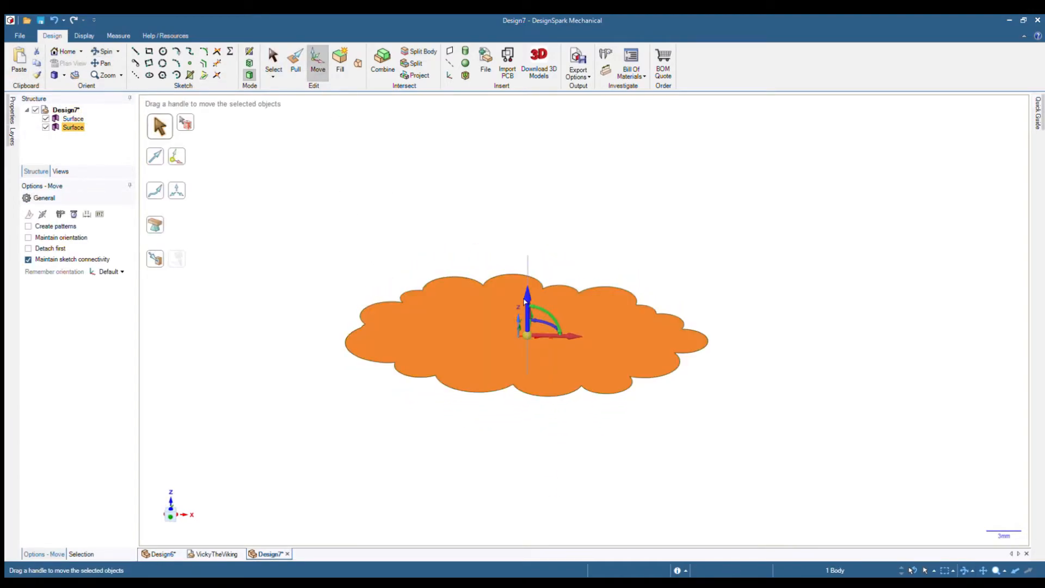
{"action": "left_click_drag", "start_coordinate": [529, 300], "coordinate": [542, 109]}
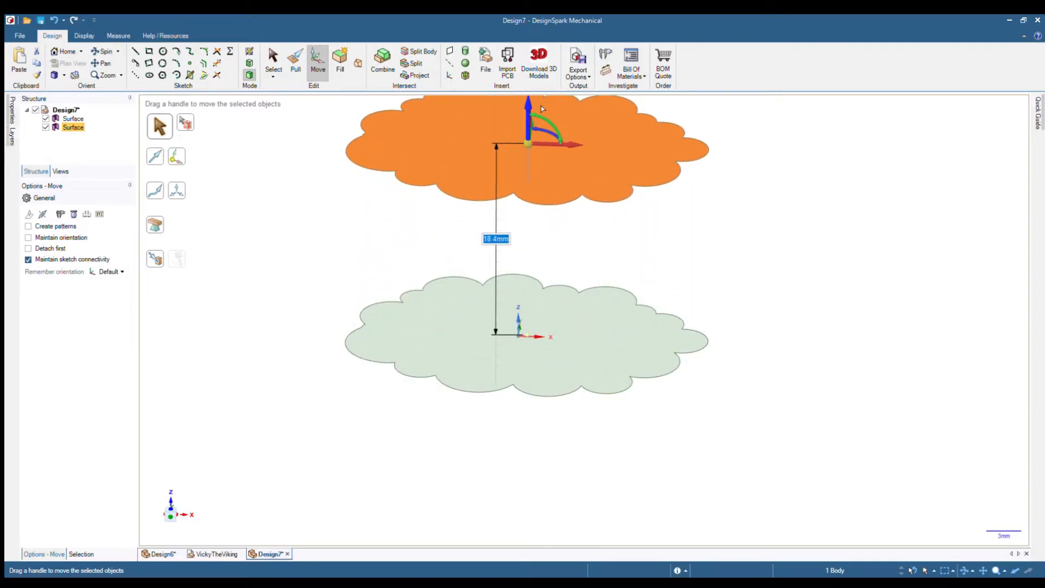
{"action": "middle_click_drag", "start_coordinate": [623, 250], "coordinate": [586, 323]}
{"action": "type", "text": "20"}
{"action": "key", "text": "Return"}
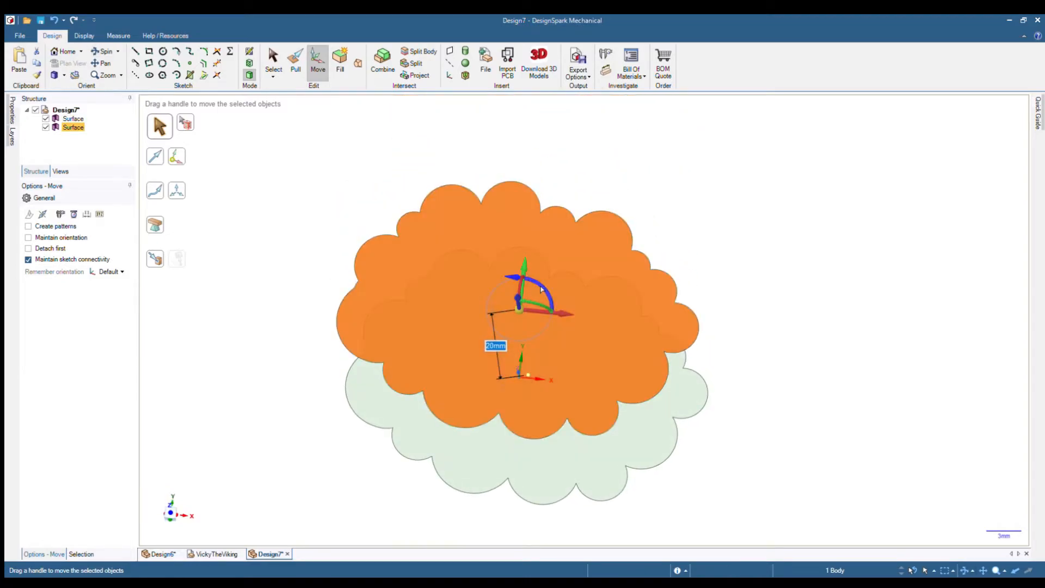
Rotate the raised cloud surface 180° about its vertical axis and clear the selection.
{"action": "left_click_drag", "start_coordinate": [535, 288], "coordinate": [425, 391]}
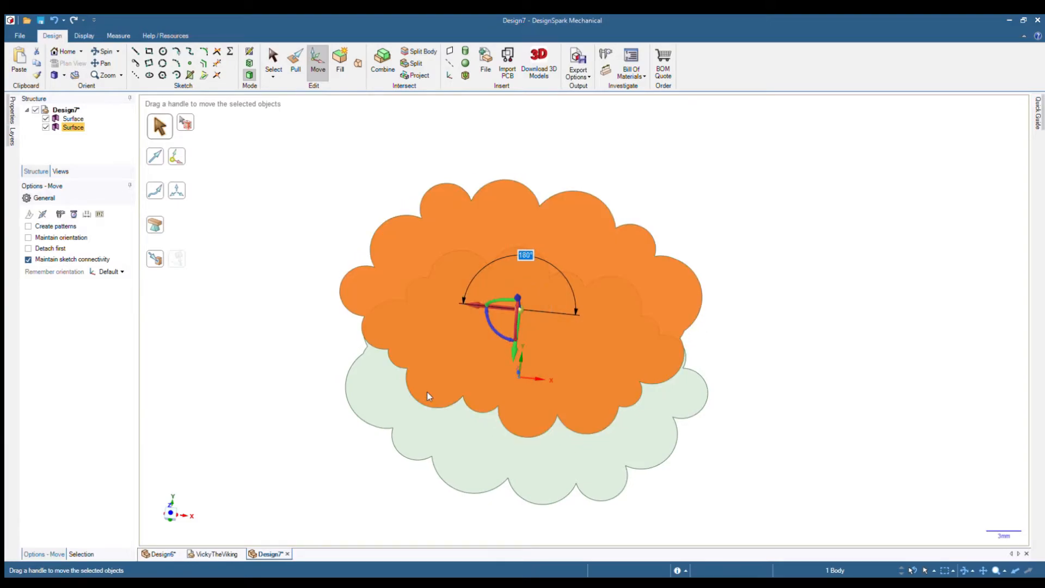
{"action": "middle_click_drag", "start_coordinate": [673, 444], "coordinate": [710, 458]}
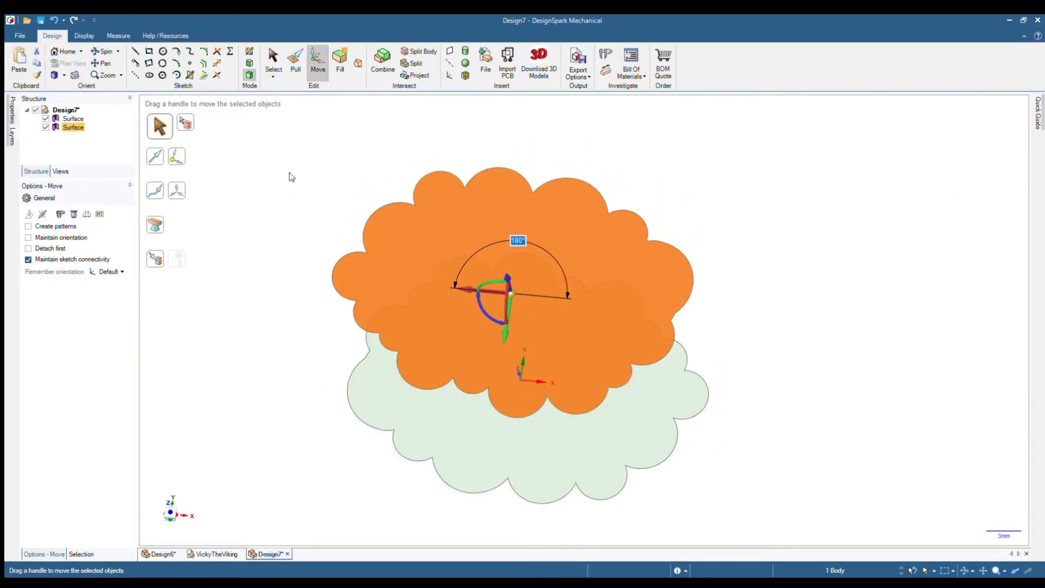
{"action": "left_click", "coordinate": [273, 59]}
{"action": "left_click", "coordinate": [305, 218]}
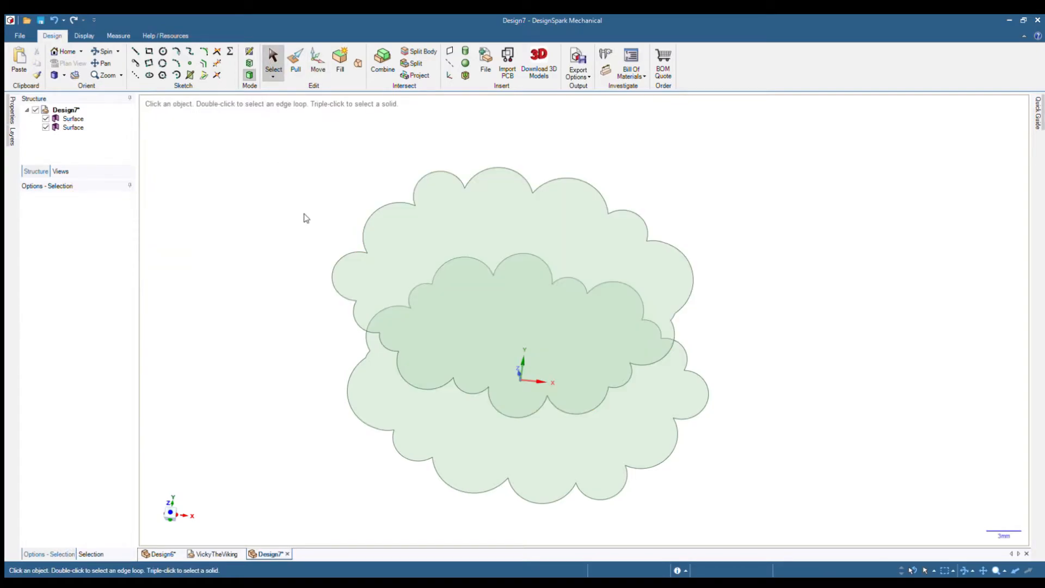
Scale the upper cloud surface to about 0.89, anchored at a vertex on its front edge.
{"action": "middle_click_drag", "start_coordinate": [295, 224], "coordinate": [300, 214]}
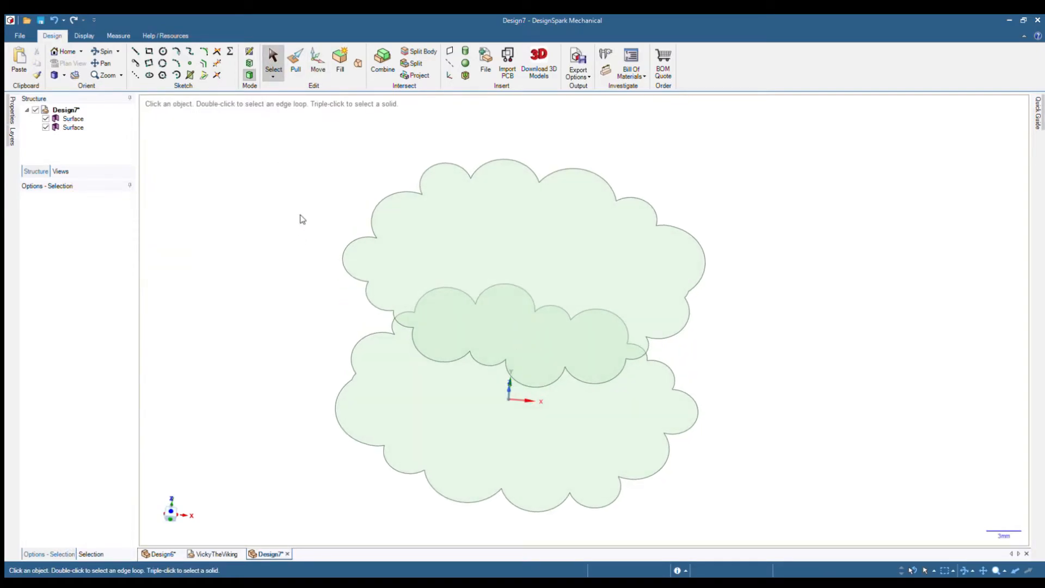
{"action": "left_click", "coordinate": [73, 126]}
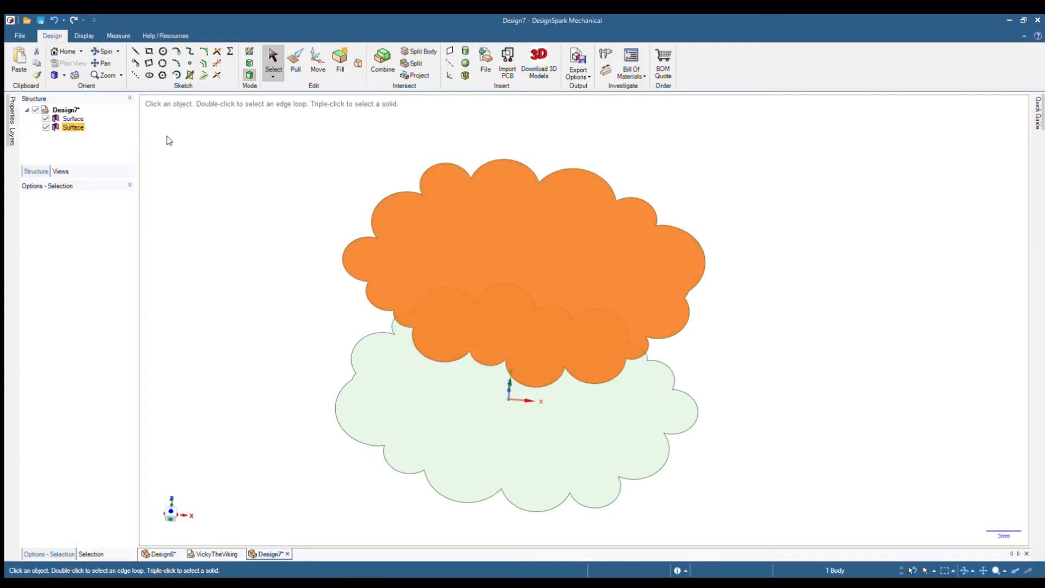
{"action": "left_click", "coordinate": [296, 58]}
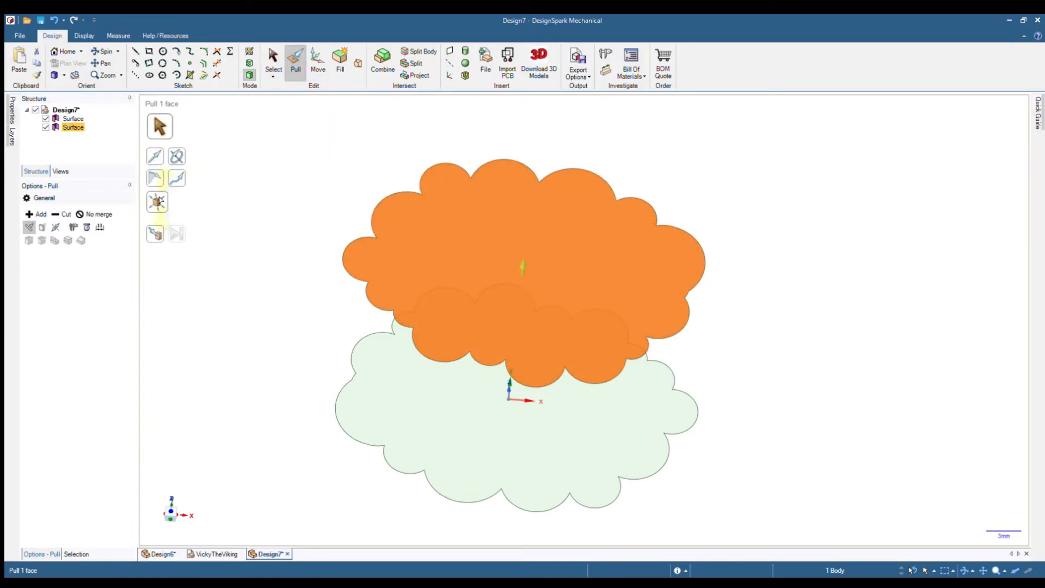
{"action": "left_click", "coordinate": [160, 203]}
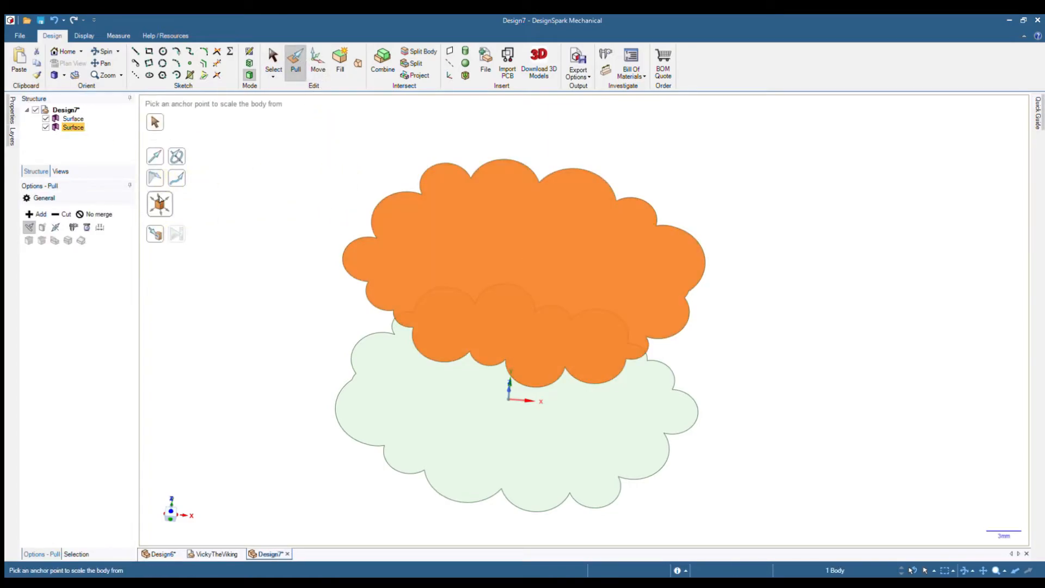
{"action": "left_click", "coordinate": [506, 361]}
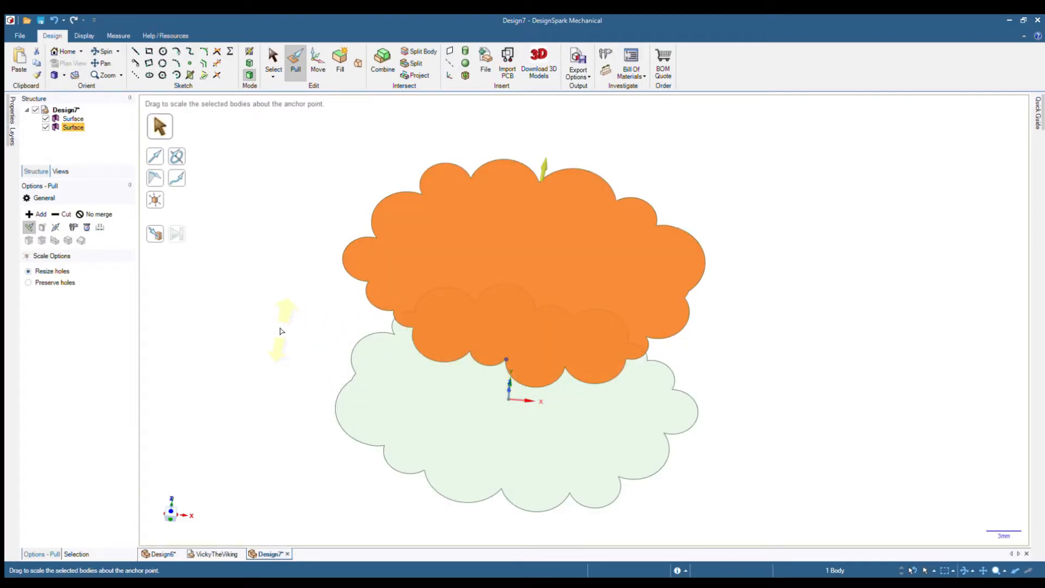
{"action": "left_click_drag", "start_coordinate": [282, 331], "coordinate": [279, 352]}
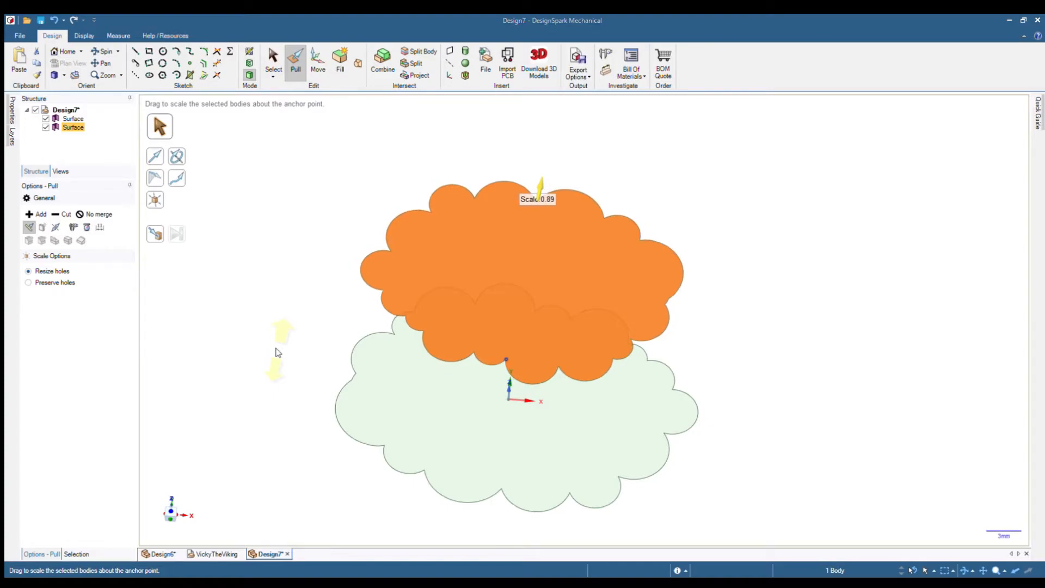
{"action": "middle_click_drag", "start_coordinate": [815, 355], "coordinate": [808, 296]}
{"action": "left_click", "coordinate": [273, 60]}
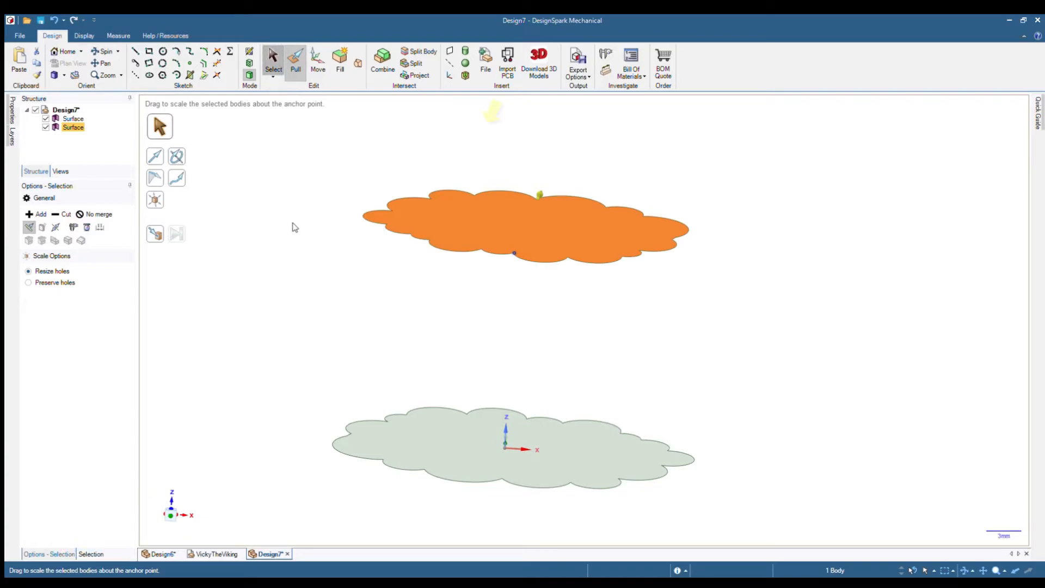
Blend the upper and lower cloud surfaces into one solid body.
{"action": "middle_click_drag", "start_coordinate": [384, 320], "coordinate": [389, 252]}
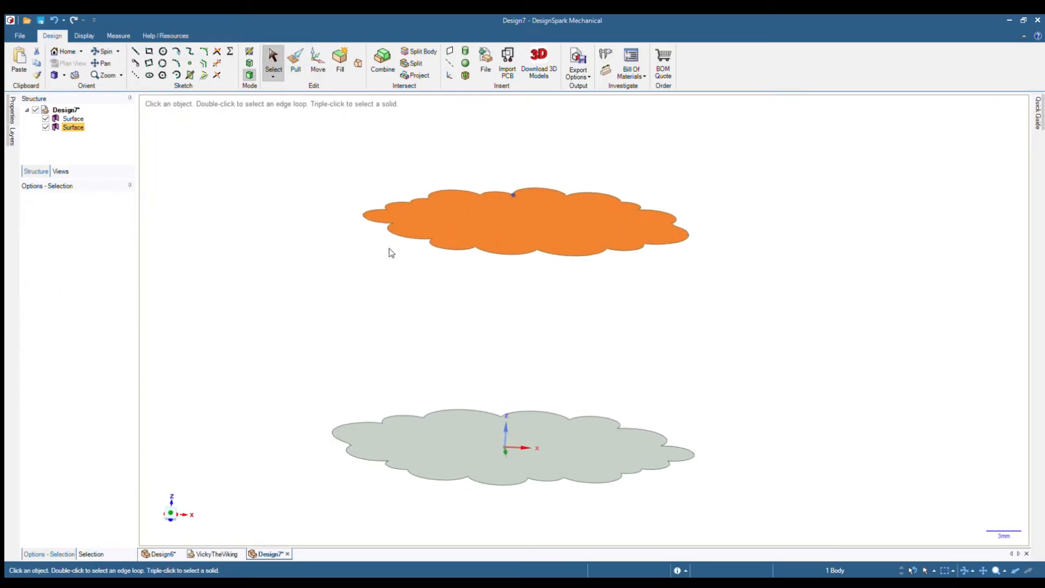
{"action": "left_click", "coordinate": [441, 217]}
{"action": "middle_click_drag", "start_coordinate": [436, 220], "coordinate": [320, 291]}
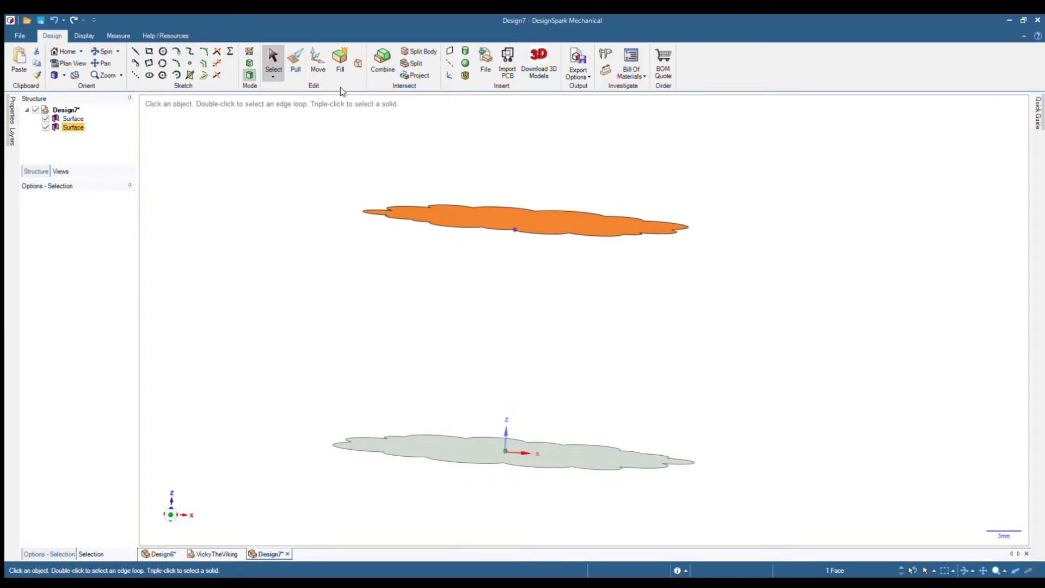
{"action": "left_click", "coordinate": [358, 61]}
{"action": "middle_click_drag", "start_coordinate": [329, 199], "coordinate": [258, 321]}
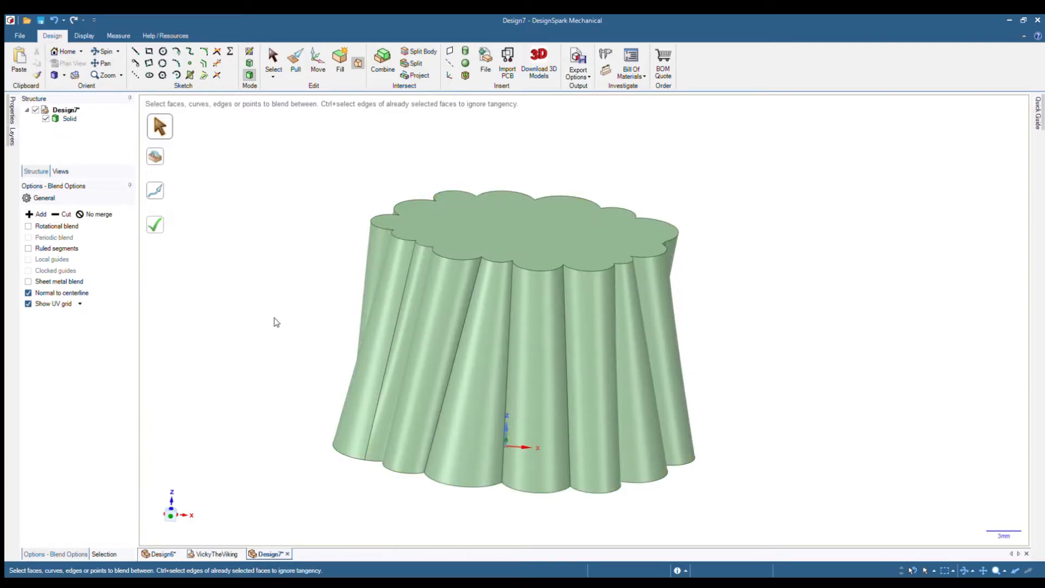
{"action": "middle_click_drag", "start_coordinate": [273, 320], "coordinate": [360, 353]}
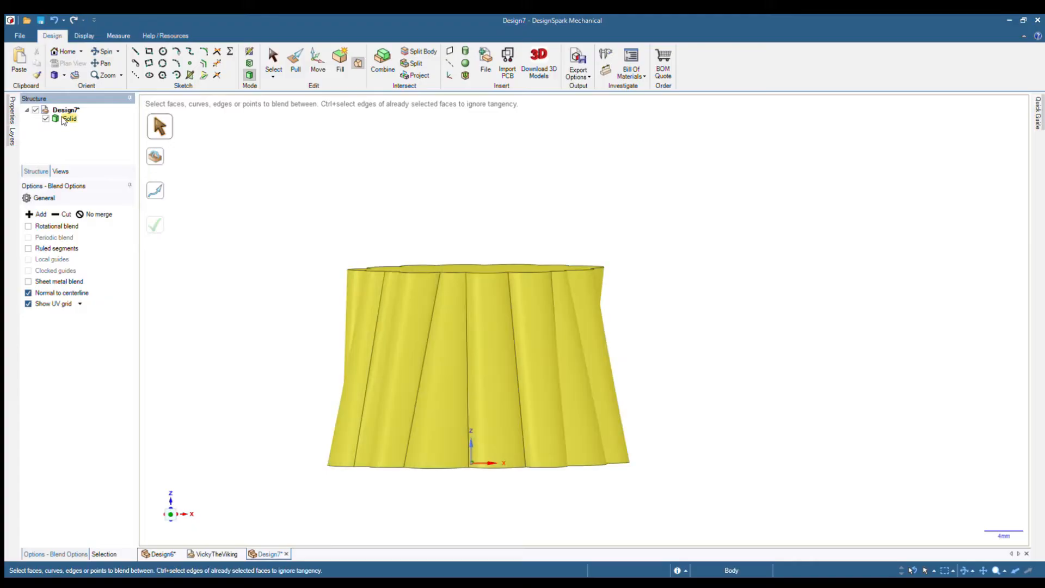
Duplicate the blended solid in place and rotate the copy 180° about its vertical axis.
{"action": "left_click", "coordinate": [69, 119]}
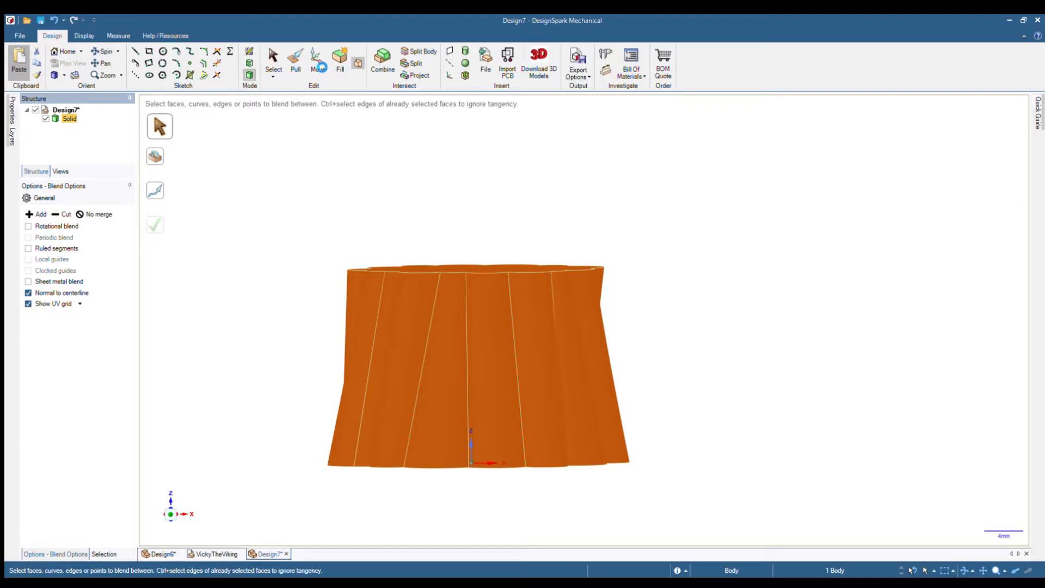
{"action": "left_click", "coordinate": [319, 66]}
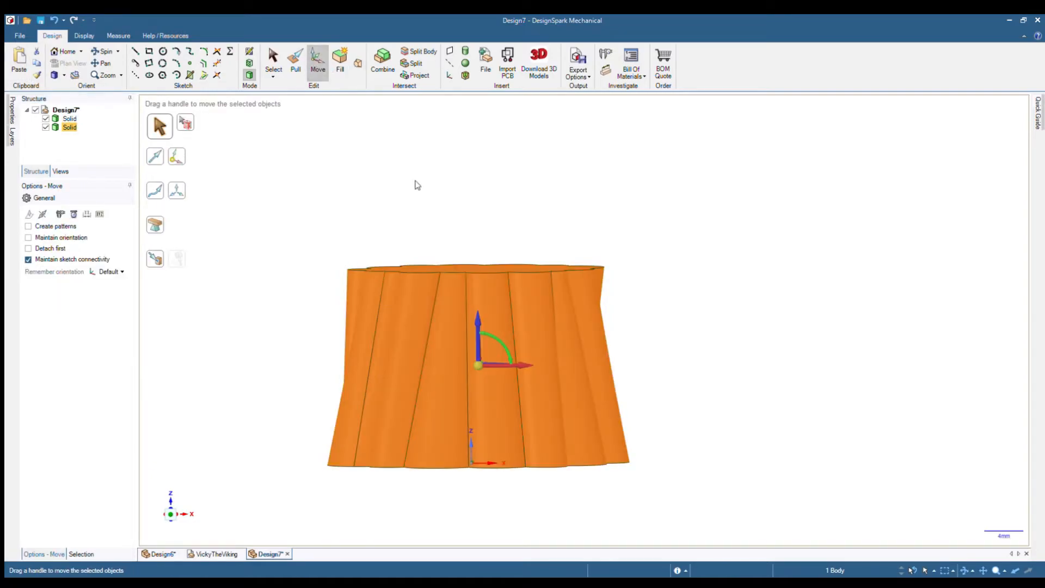
{"action": "middle_click_drag", "start_coordinate": [480, 218], "coordinate": [484, 327]}
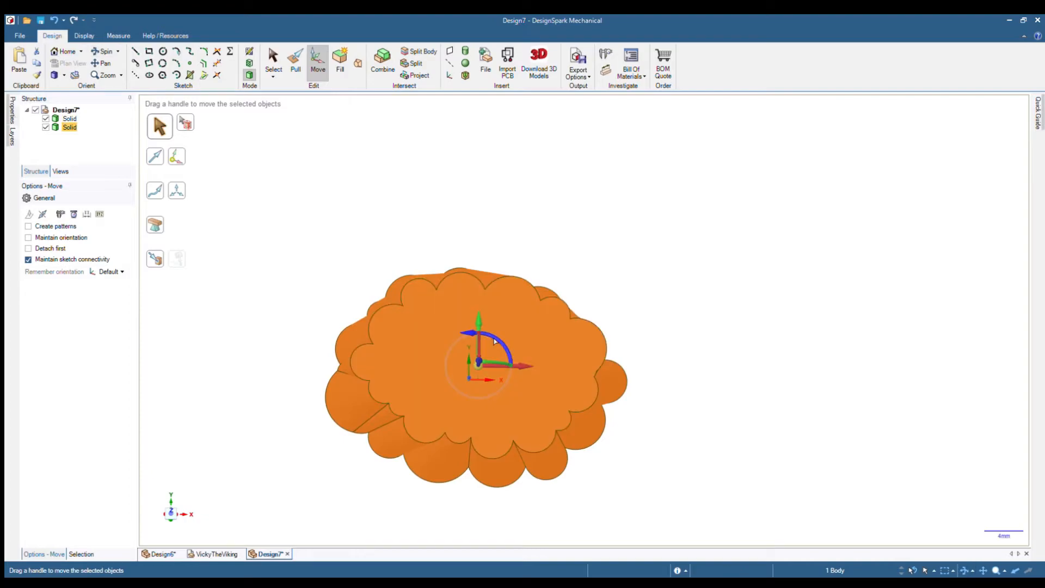
{"action": "left_click_drag", "start_coordinate": [494, 336], "coordinate": [388, 429]}
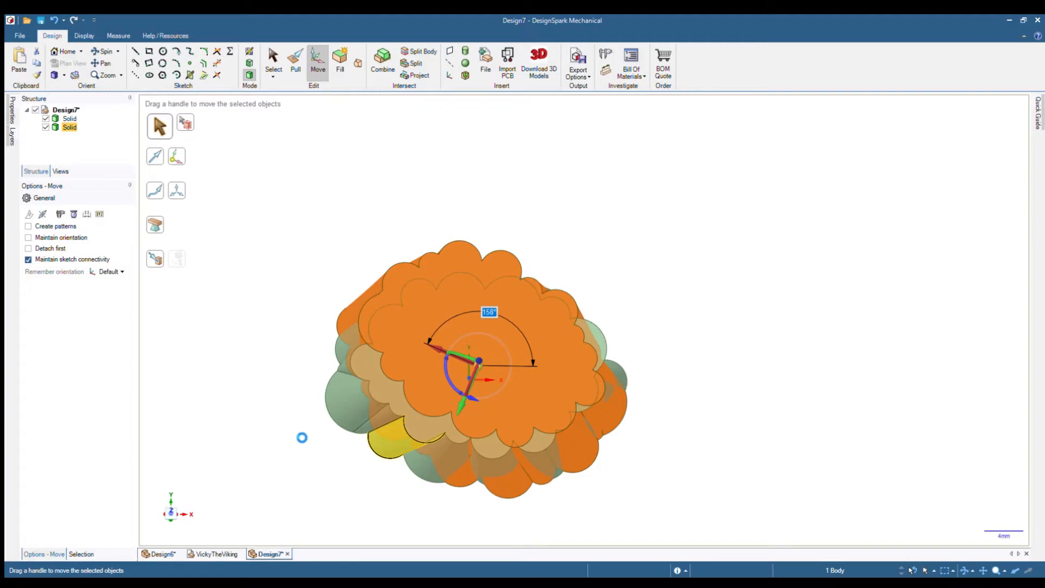
{"action": "type", "text": "180"}
{"action": "key", "text": "Return"}
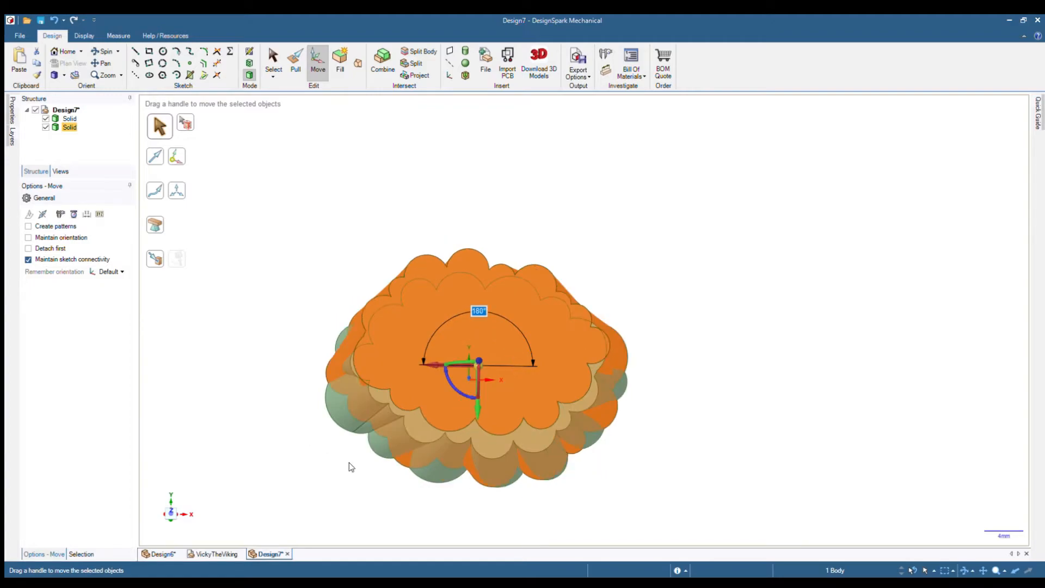
Shift the rotated solid slightly along the Y axis toward the front and clear the selection.
{"action": "mouse_move", "coordinate": [373, 449]}
{"action": "middle_mouse_down"}
{"action": "mouse_move", "coordinate": [359, 435]}
{"action": "mouse_move", "coordinate": [345, 443]}
{"action": "middle_mouse_up"}
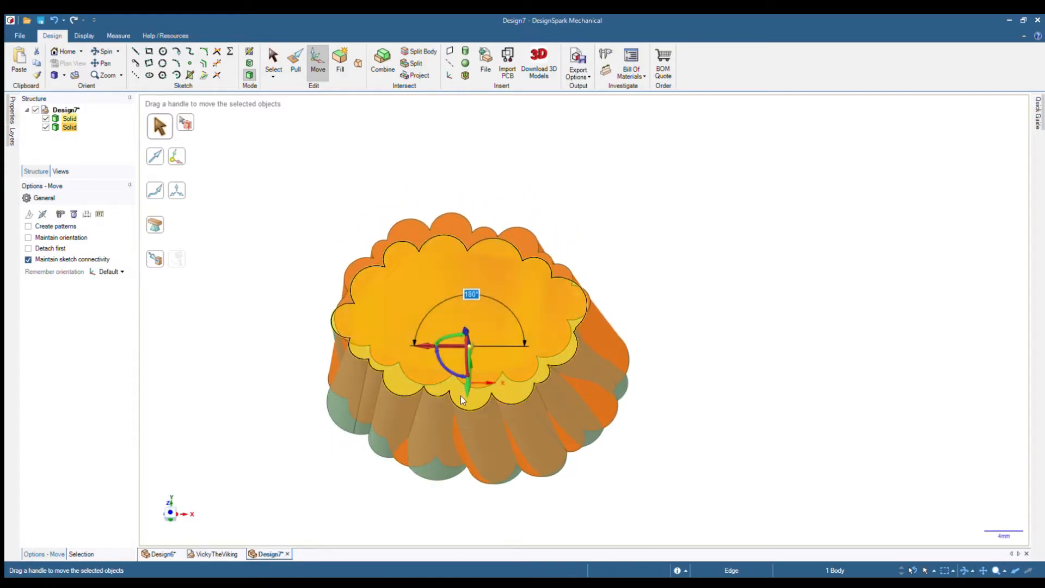
{"action": "left_click_drag", "start_coordinate": [466, 393], "coordinate": [466, 406]}
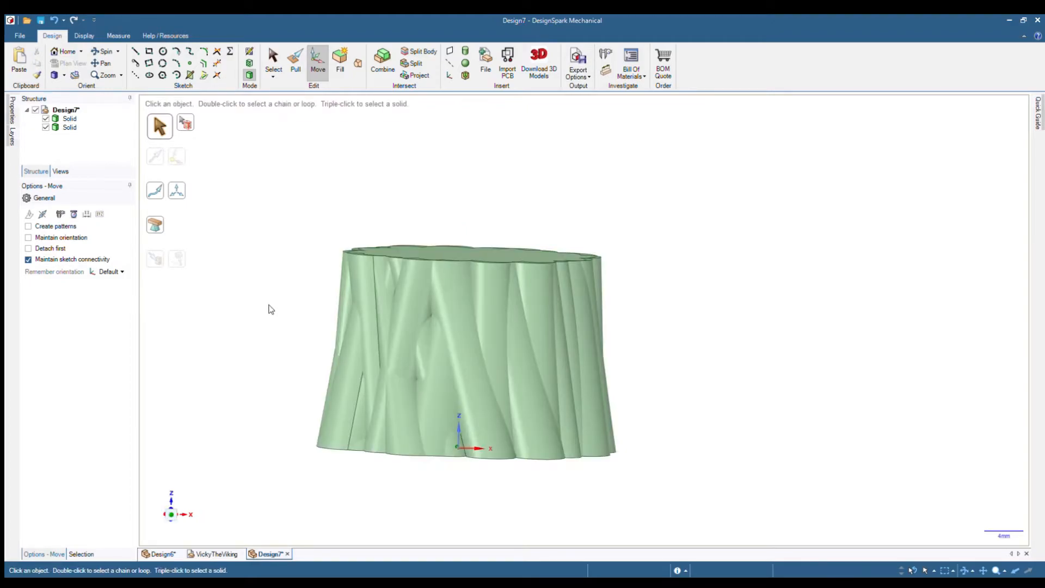
{"action": "middle_click_drag", "start_coordinate": [284, 304], "coordinate": [245, 333]}
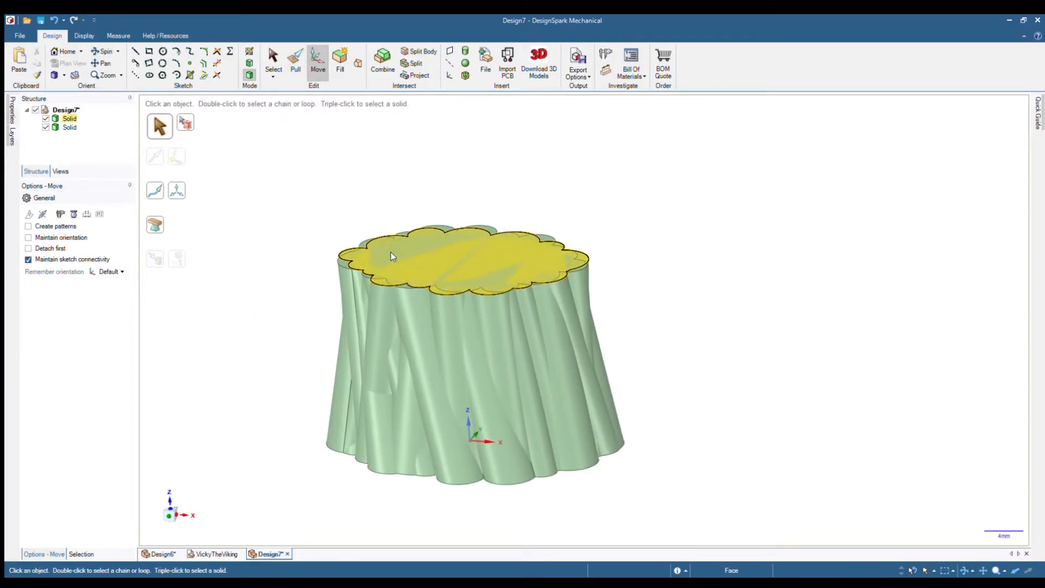
Move the rotated copy of the solid back along the Y axis by about 1.23 mm.
{"action": "left_click", "coordinate": [70, 128]}
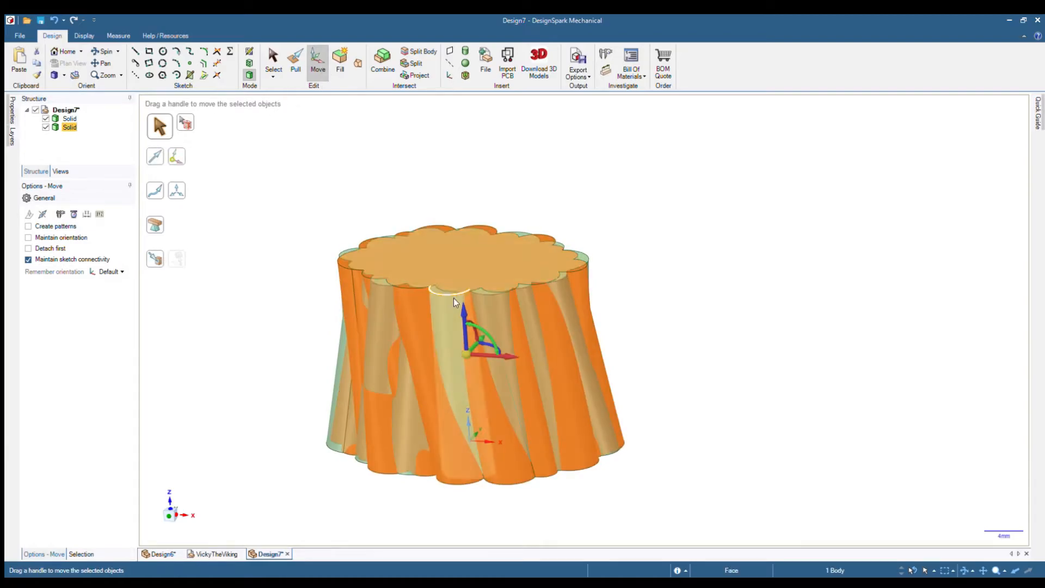
{"action": "middle_click_drag", "start_coordinate": [480, 348], "coordinate": [486, 419]}
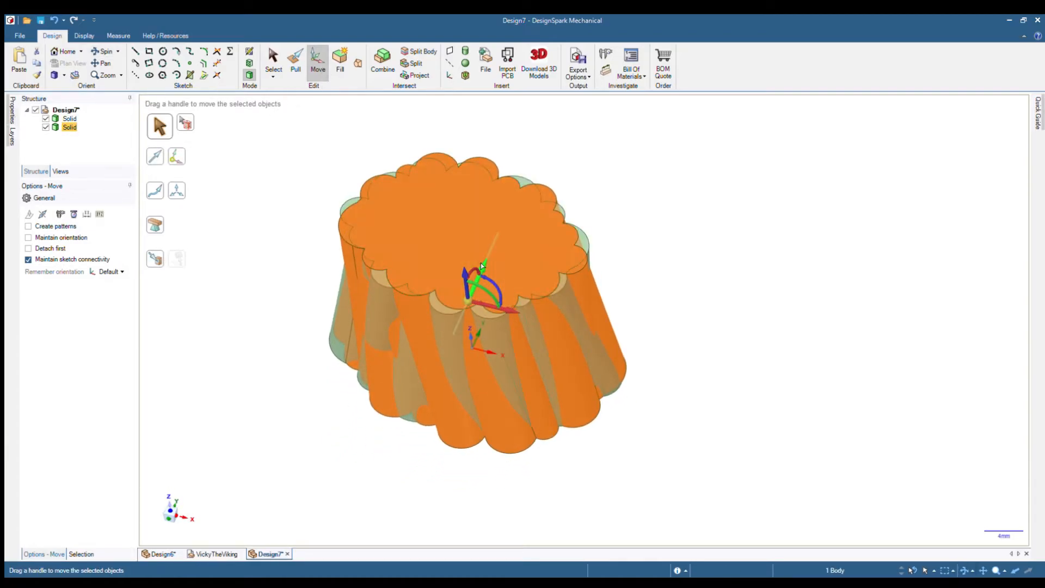
{"action": "left_click_drag", "start_coordinate": [481, 263], "coordinate": [488, 256]}
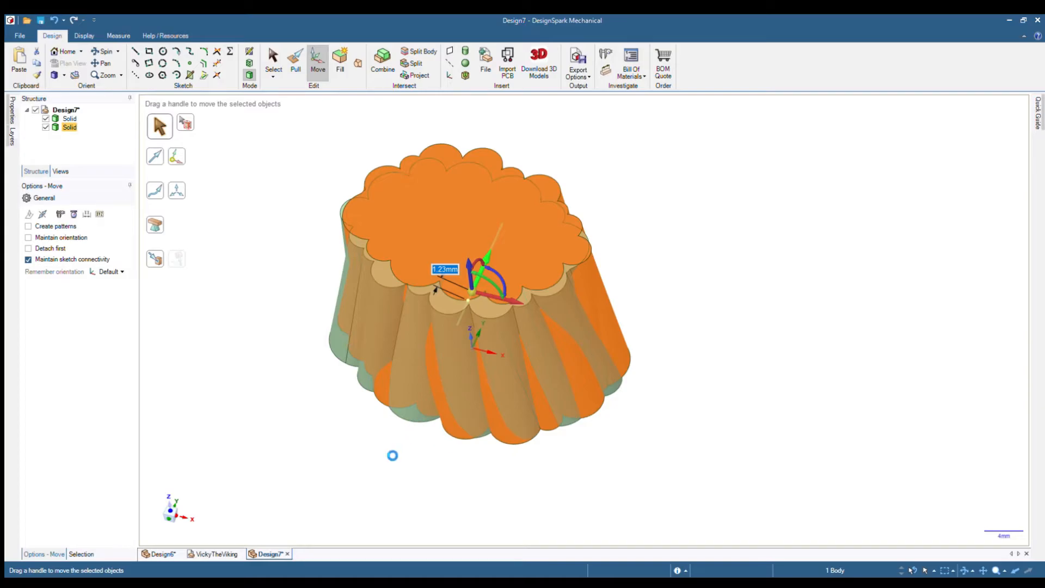
{"action": "middle_click_drag", "start_coordinate": [392, 455], "coordinate": [406, 397]}
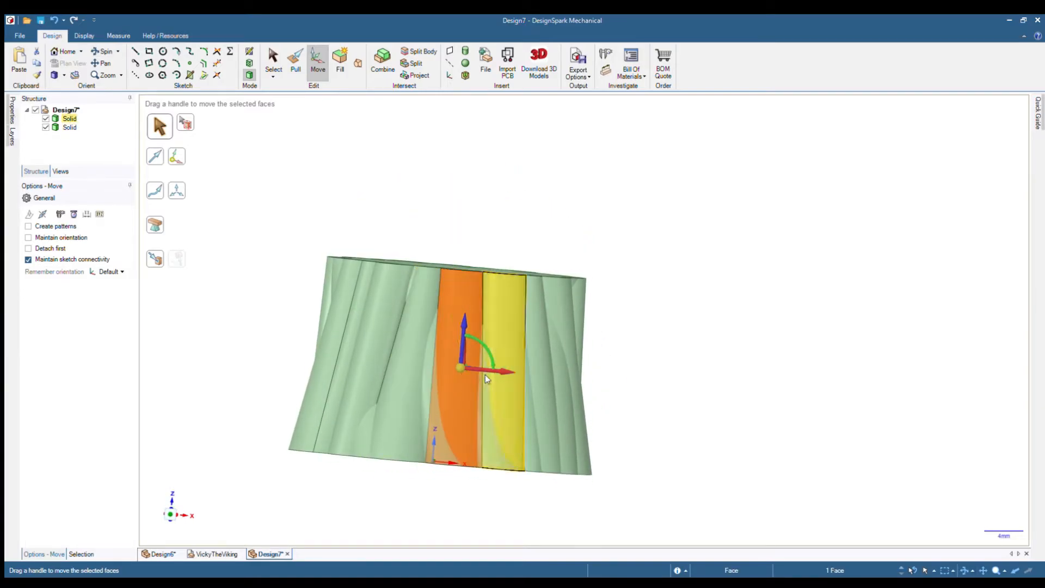
{"action": "left_click_drag", "start_coordinate": [499, 374], "coordinate": [469, 373]}
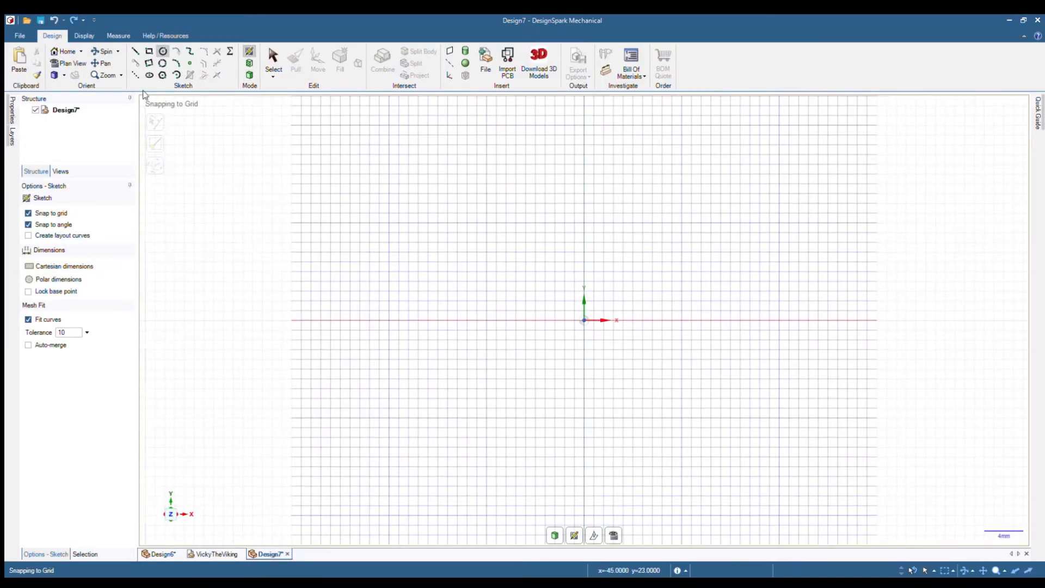
Sketch a 20 mm diameter circle centred on the origin and turn it into a surface in 3D mode.
{"action": "left_click", "coordinate": [163, 51]}
{"action": "left_click", "coordinate": [584, 320]}
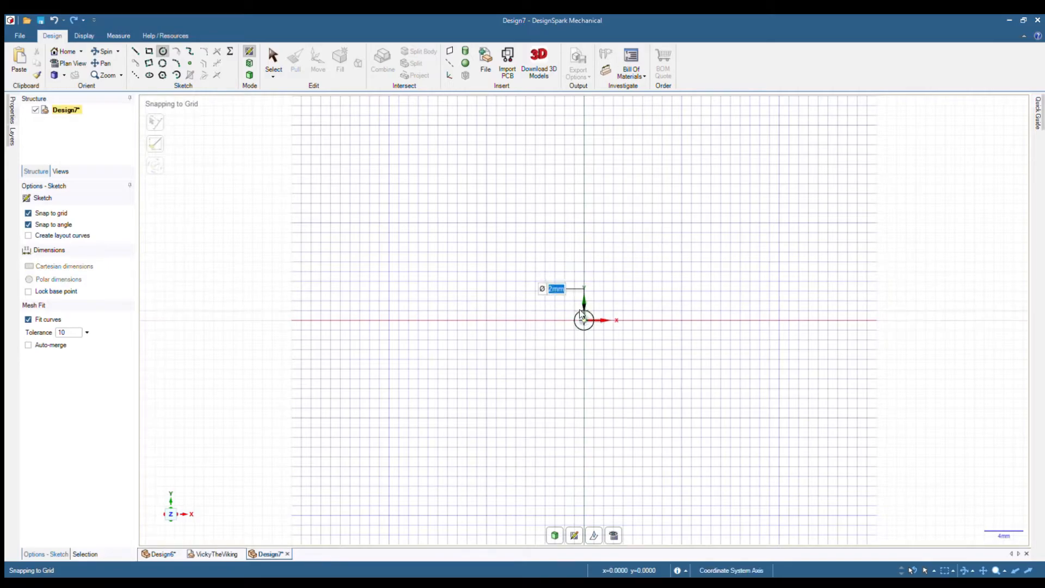
{"action": "left_click", "coordinate": [584, 223]}
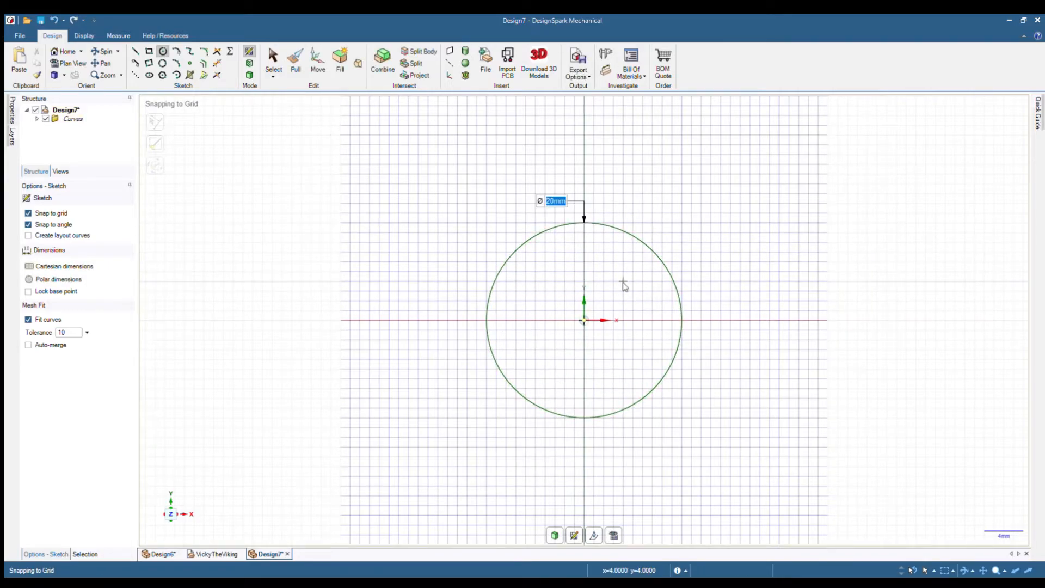
{"action": "left_click", "coordinate": [273, 58]}
{"action": "left_click", "coordinate": [249, 74]}
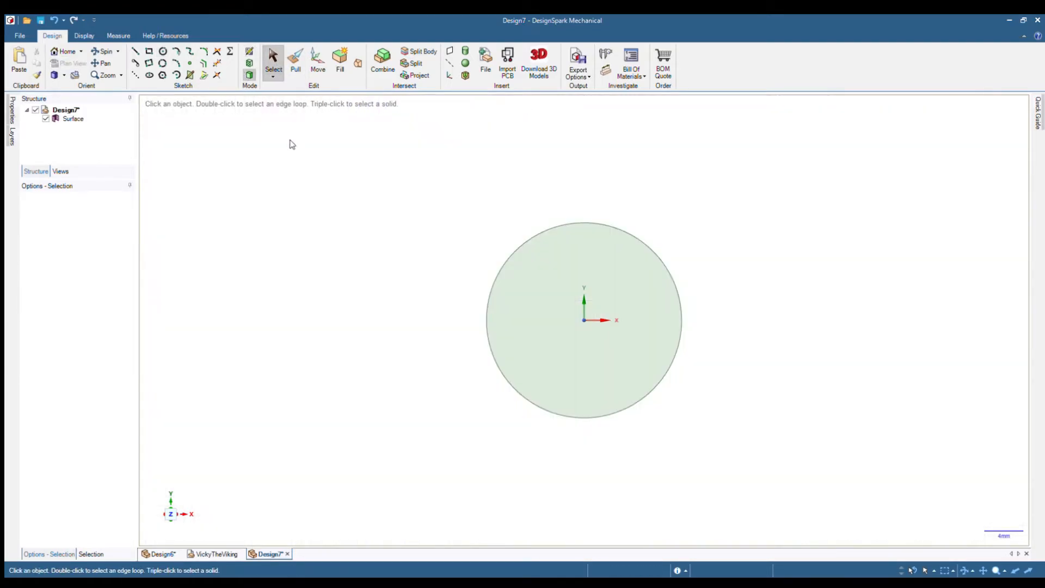
Duplicate the circular surface in place.
{"action": "mouse_move", "coordinate": [422, 282]}
{"action": "middle_mouse_down"}
{"action": "mouse_move", "coordinate": [413, 177]}
{"action": "mouse_move", "coordinate": [423, 182]}
{"action": "middle_mouse_up"}
{"action": "middle_click_drag", "start_coordinate": [526, 211], "coordinate": [477, 272], "text": "shift"}
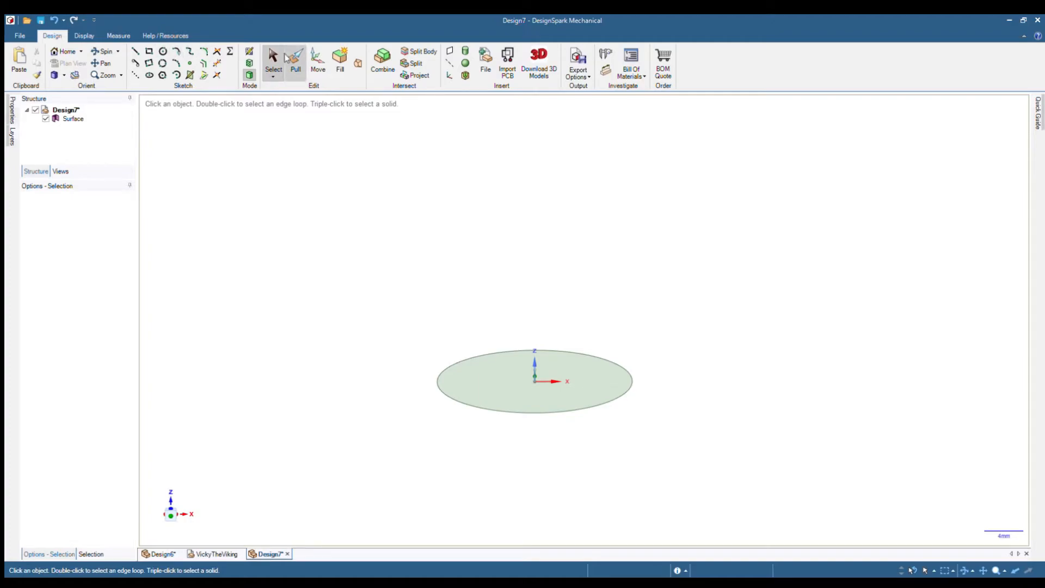
{"action": "left_click", "coordinate": [74, 119]}
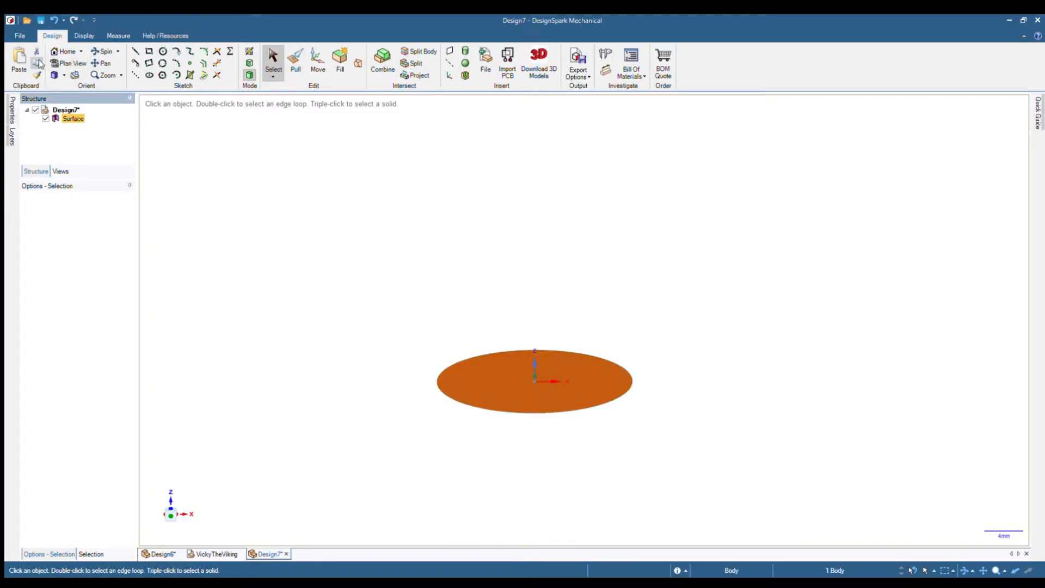
{"action": "left_click", "coordinate": [37, 63]}
{"action": "left_click", "coordinate": [19, 60]}
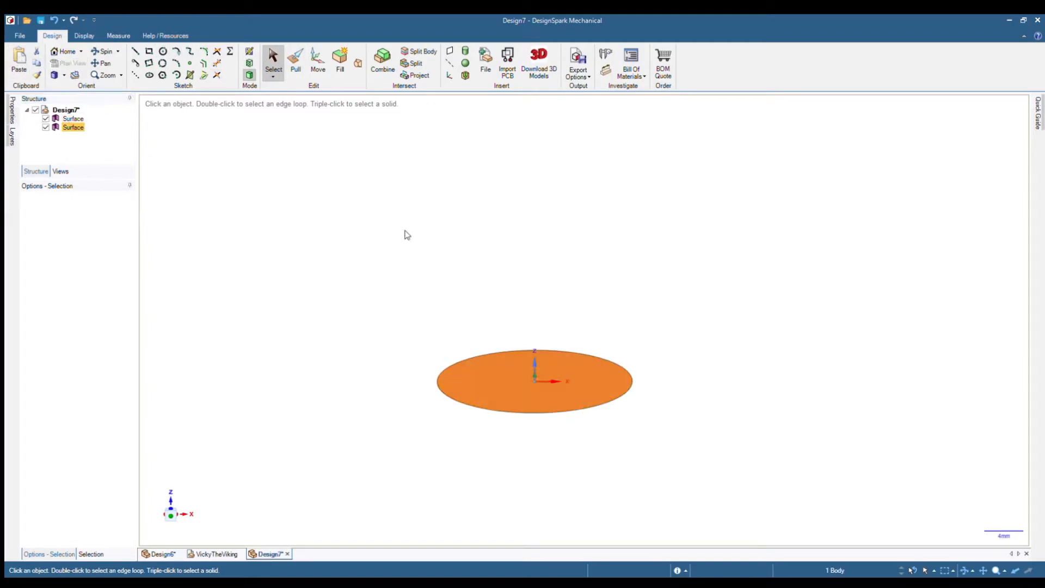
Move the copied circular surface 40 mm upward along the Z axis and clear the selection.
{"action": "left_click", "coordinate": [317, 60]}
{"action": "left_click_drag", "start_coordinate": [533, 340], "coordinate": [539, 99]}
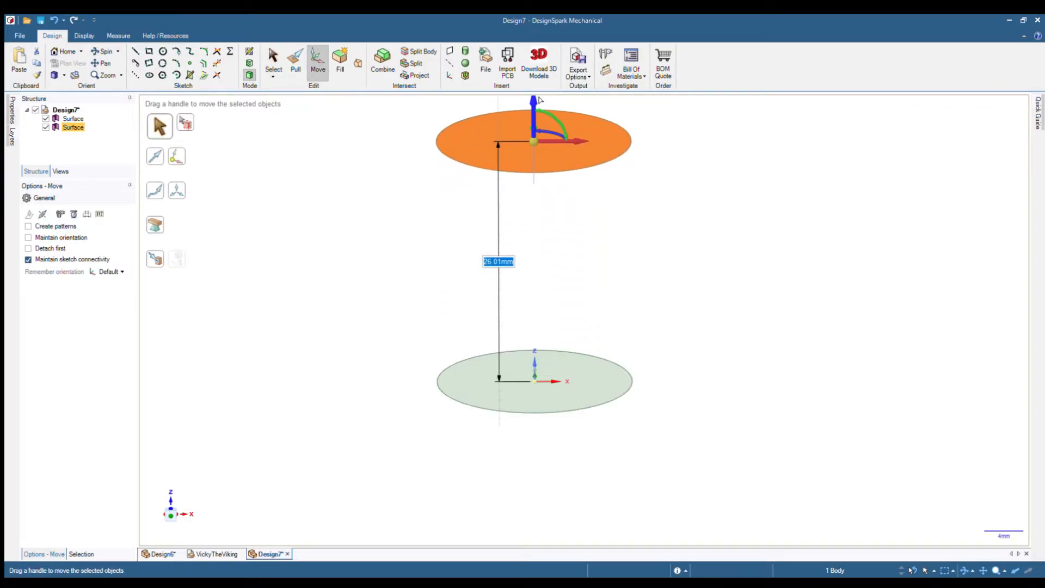
{"action": "type", "text": "40"}
{"action": "key", "text": "Return"}
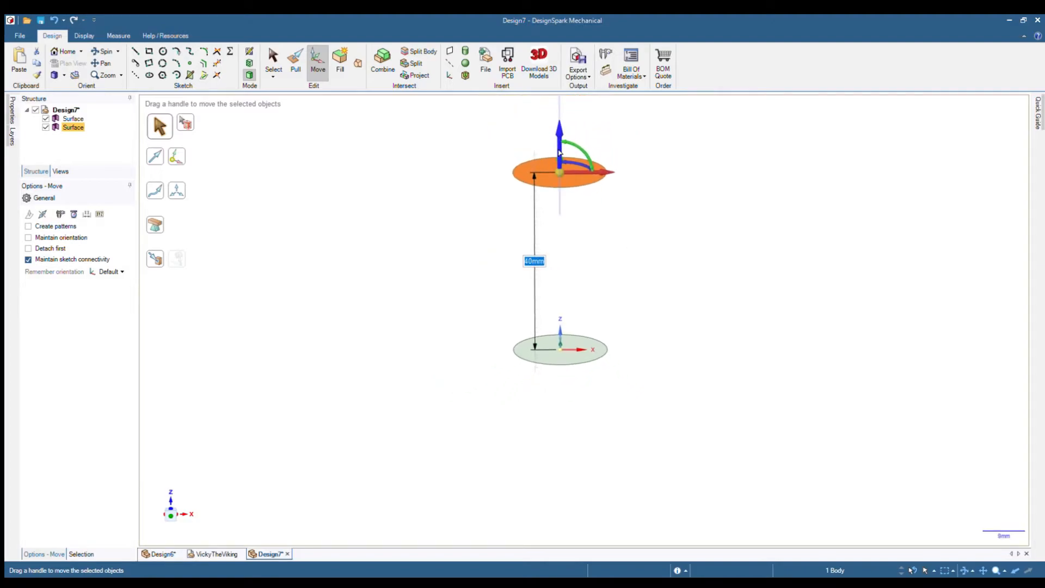
{"action": "key", "text": "Escape"}
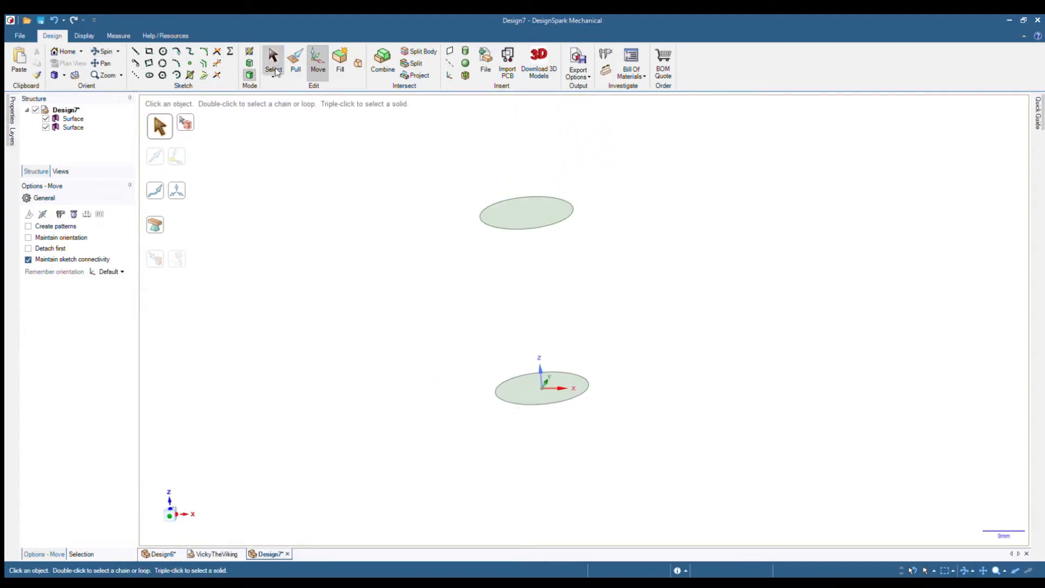
Try pulling the lower circular surface upward by about 24 mm, and undo the extrusion.
{"action": "left_click", "coordinate": [496, 201]}
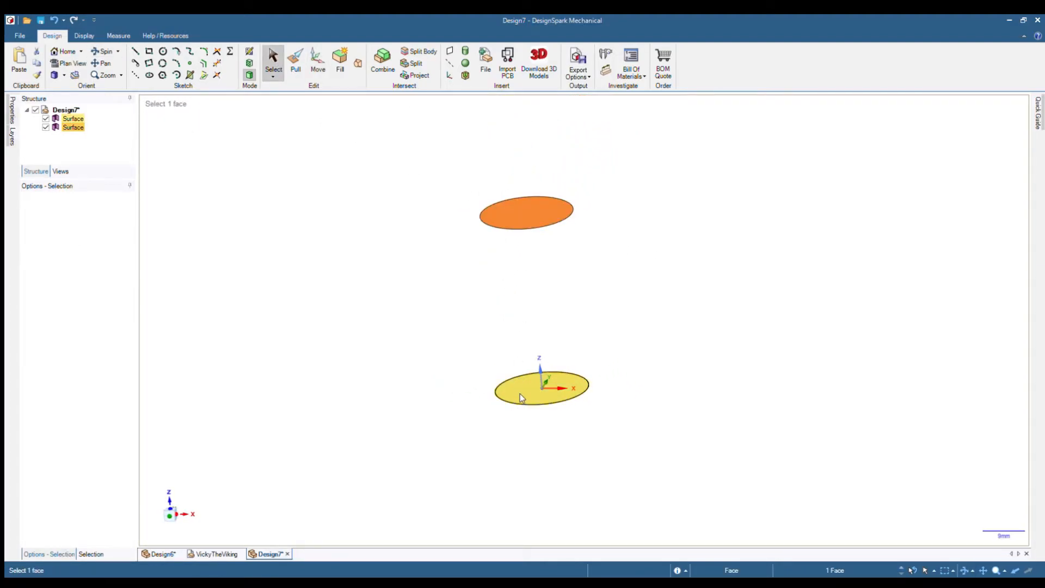
{"action": "key", "text": "p"}
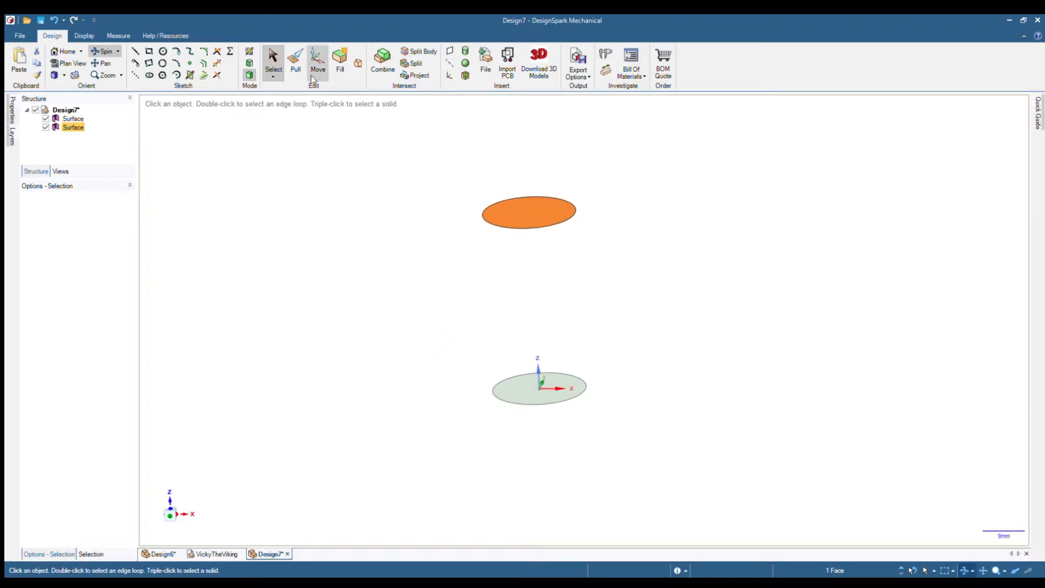
{"action": "left_click", "coordinate": [530, 388]}
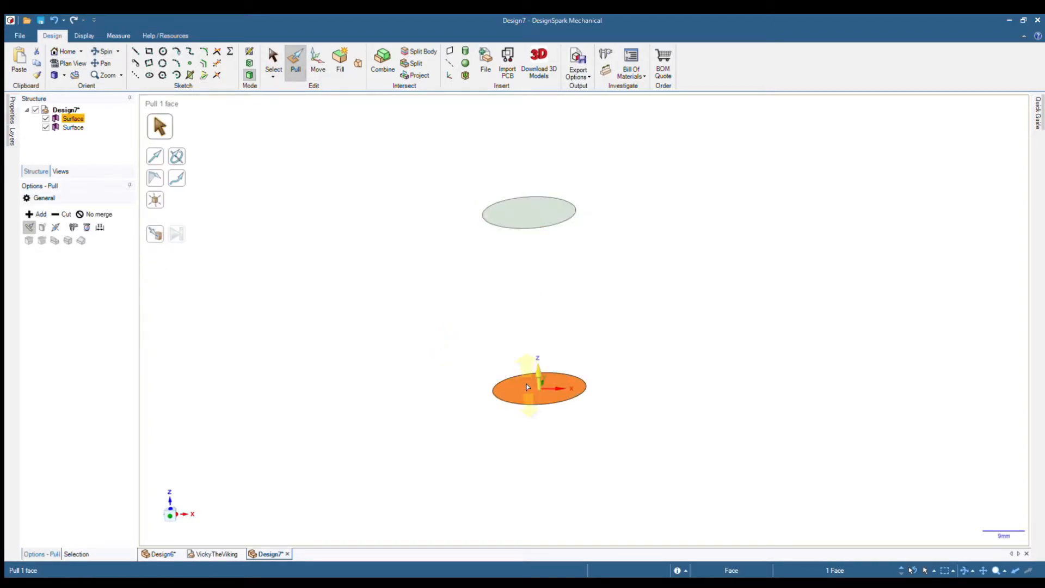
{"action": "left_click_drag", "start_coordinate": [531, 387], "coordinate": [527, 281]}
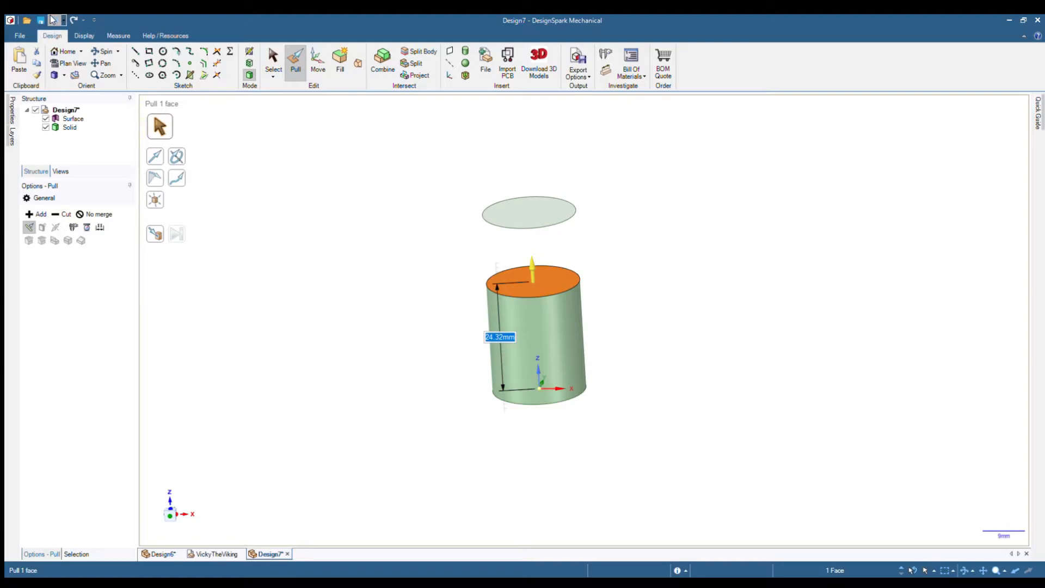
{"action": "key", "text": "ctrl+z"}
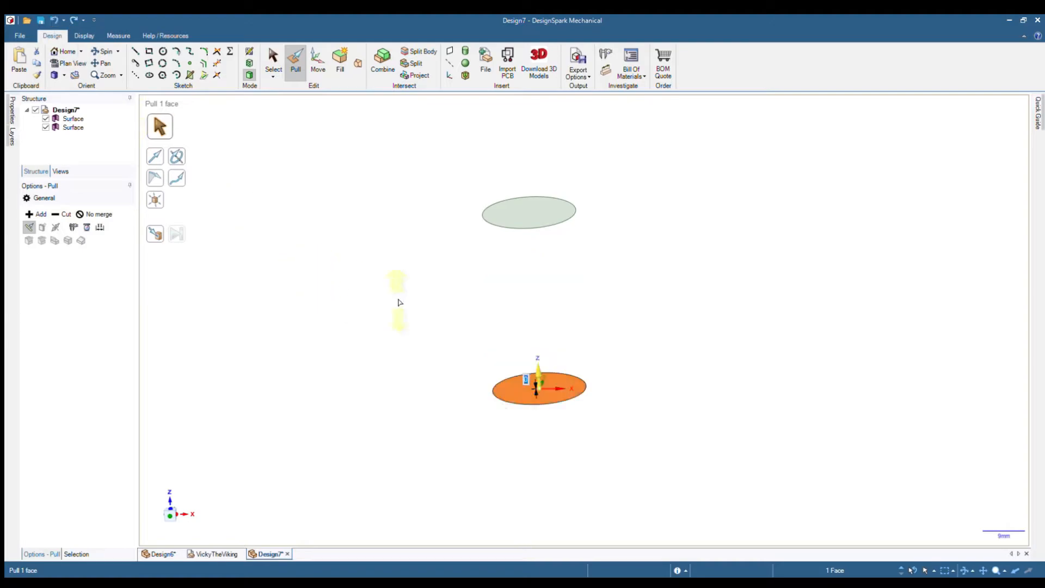
Try a blend between the lower and upper circular surfaces, and discard the preview.
{"action": "left_click", "coordinate": [358, 64]}
{"action": "left_click", "coordinate": [527, 210], "text": "ctrl"}
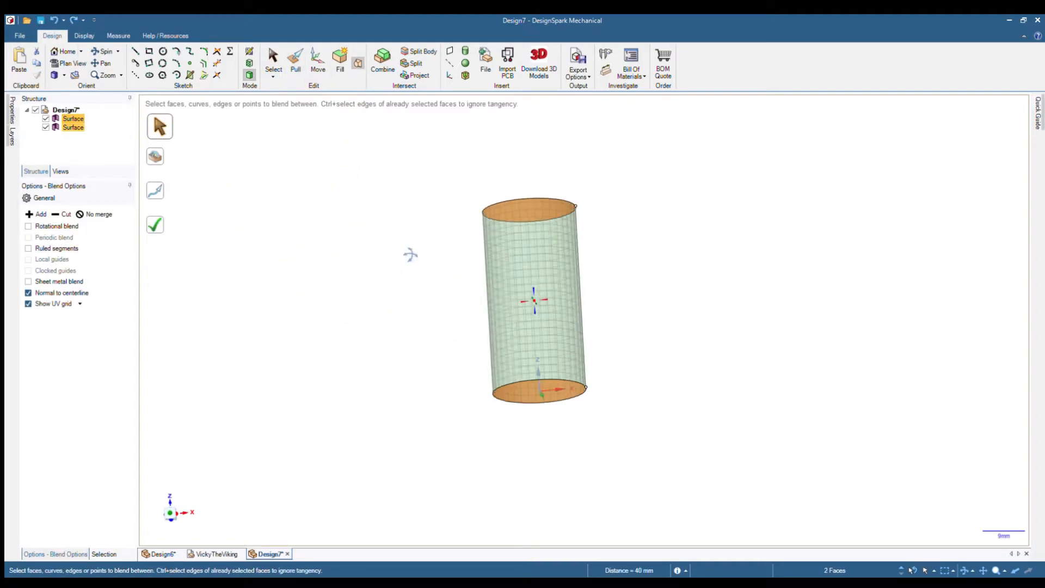
{"action": "middle_click_drag", "start_coordinate": [410, 255], "coordinate": [408, 294]}
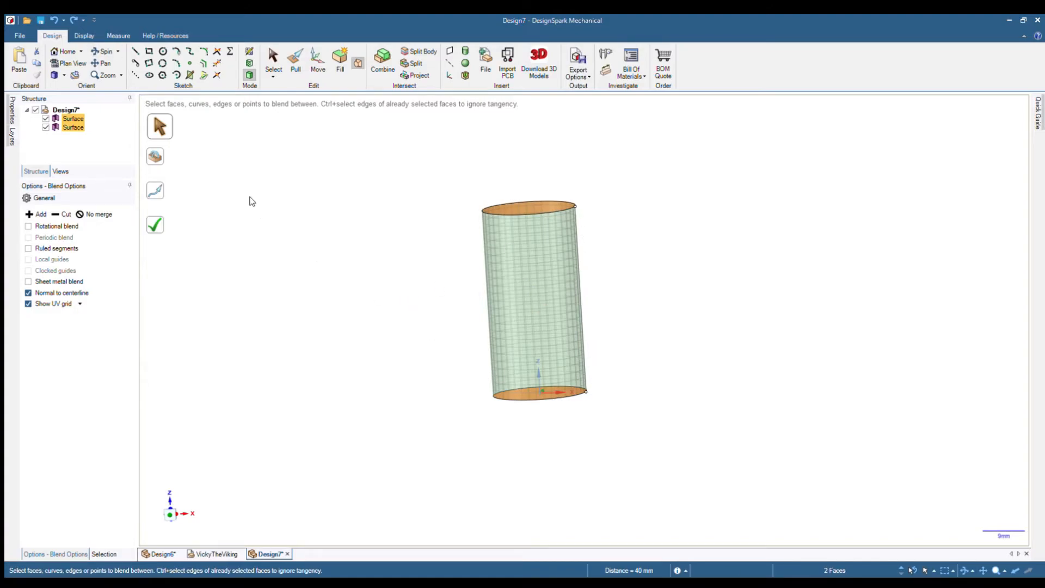
{"action": "left_click", "coordinate": [275, 175]}
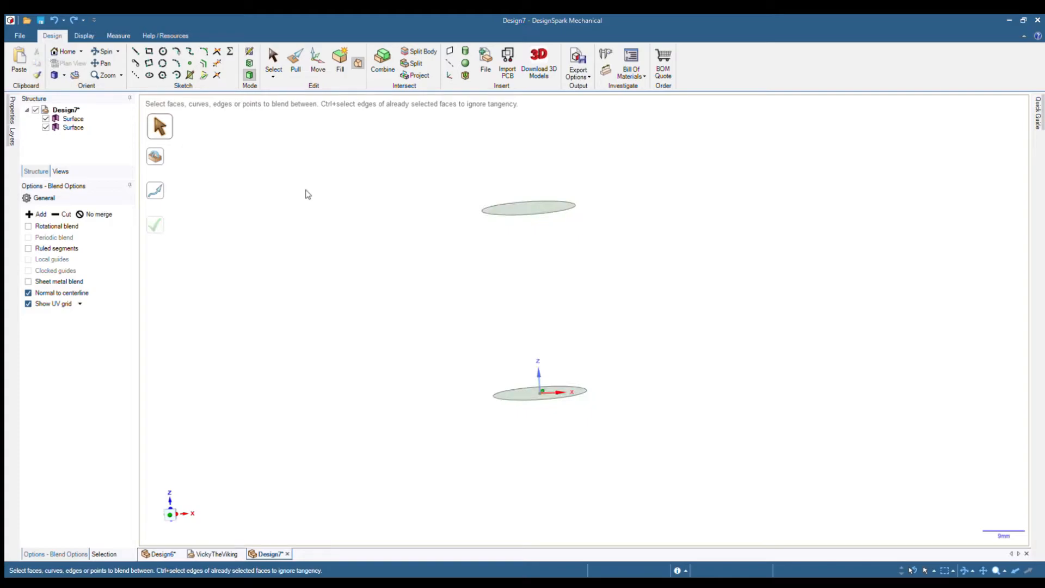
{"action": "middle_click_drag", "start_coordinate": [304, 194], "coordinate": [439, 282]}
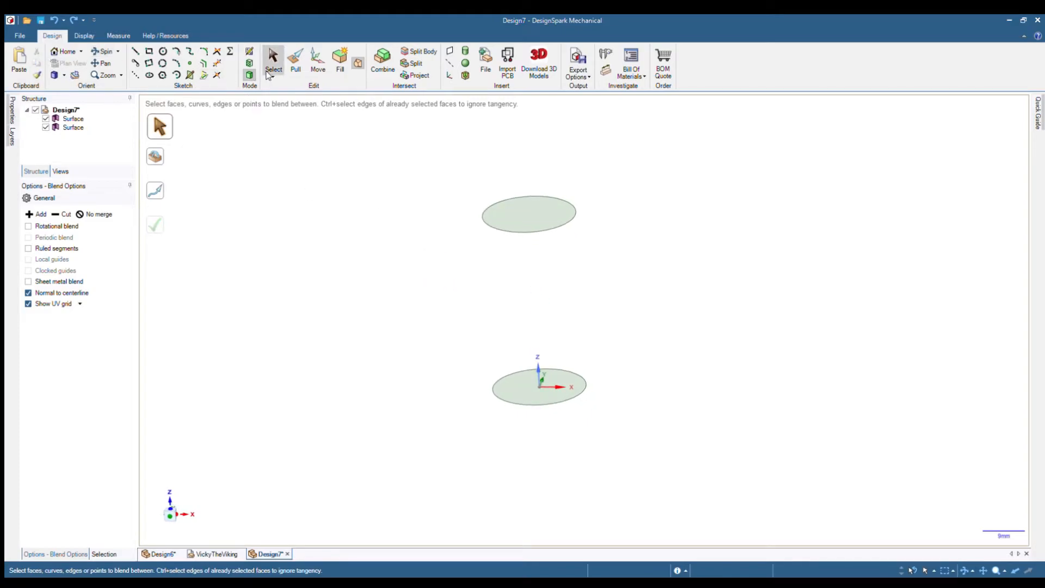
Start a three-point arc sketch plane on the upper circular surface and rotate the plane upright, perpendicular to both circles.
{"action": "left_click", "coordinate": [273, 57]}
{"action": "left_click", "coordinate": [536, 217]}
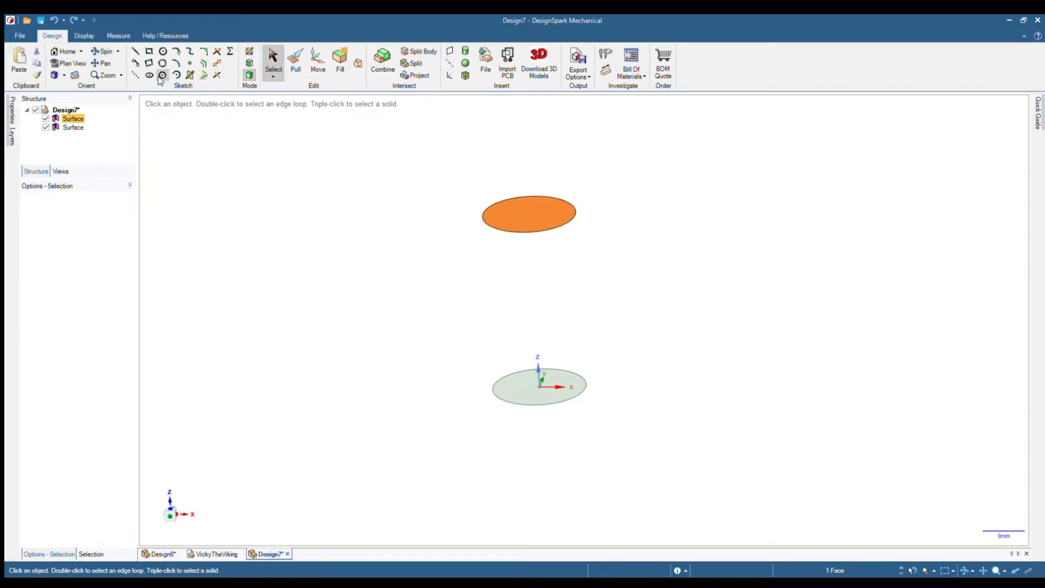
{"action": "left_click", "coordinate": [176, 64]}
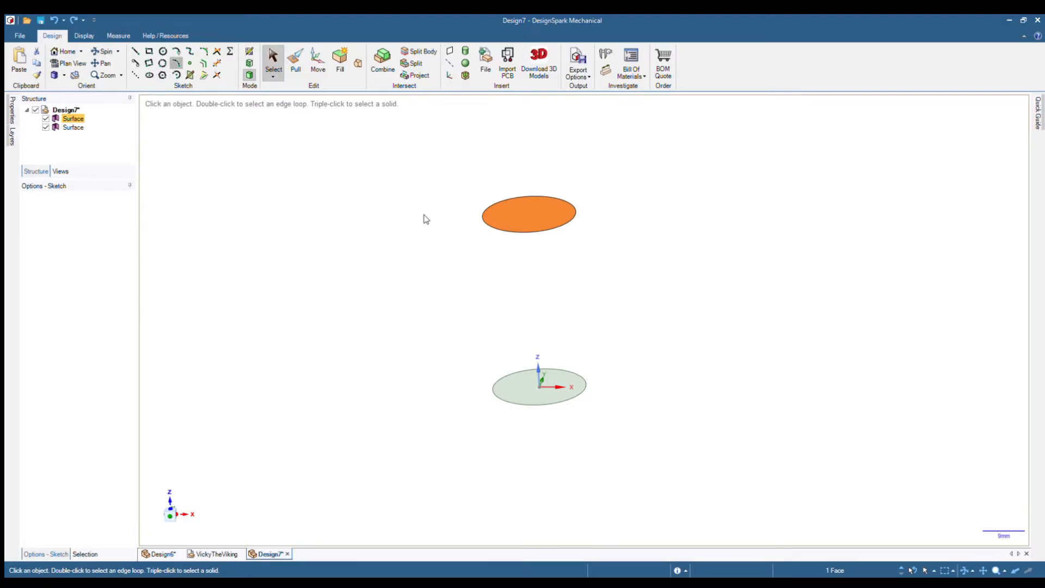
{"action": "mouse_move", "coordinate": [619, 273]}
{"action": "middle_mouse_down"}
{"action": "mouse_move", "coordinate": [552, 282]}
{"action": "mouse_move", "coordinate": [609, 482]}
{"action": "middle_mouse_up"}
{"action": "key", "text": "m"}
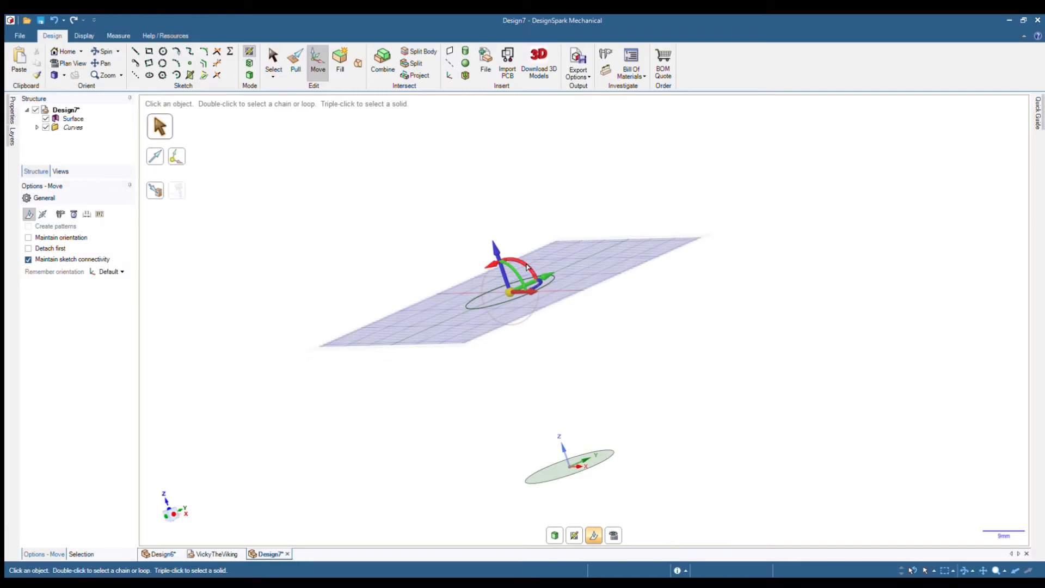
{"action": "left_click_drag", "start_coordinate": [527, 267], "coordinate": [477, 242]}
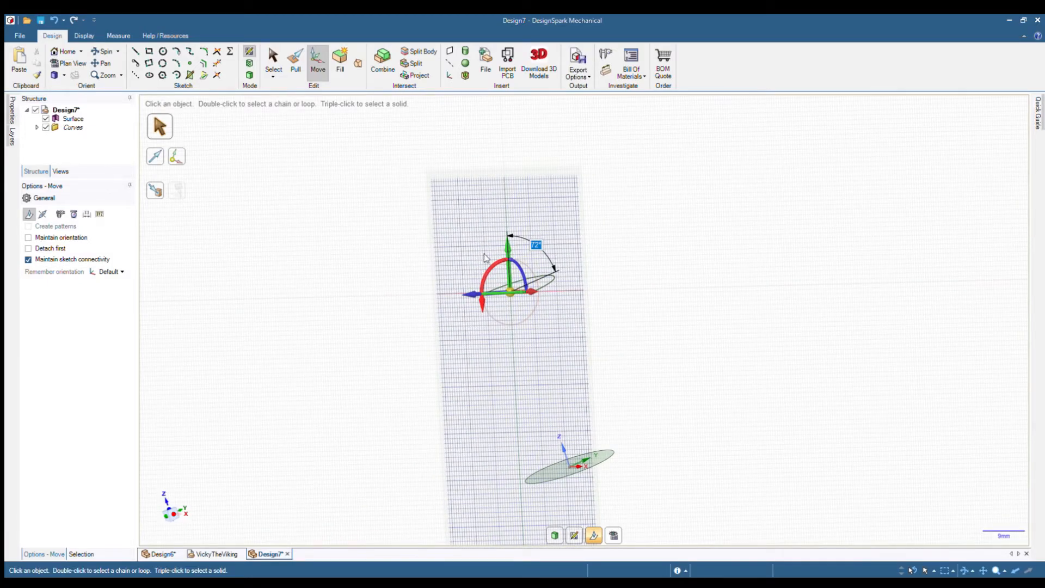
{"action": "mouse_move", "coordinate": [480, 245]}
{"action": "middle_mouse_down"}
{"action": "mouse_move", "coordinate": [511, 374]}
{"action": "mouse_move", "coordinate": [609, 376]}
{"action": "mouse_move", "coordinate": [606, 392]}
{"action": "mouse_move", "coordinate": [545, 330]}
{"action": "middle_mouse_up"}
Sketch a three-point arc of 40 mm radius from the upper circle's edge to the lower circle's edge, bulging outward.
{"action": "left_click", "coordinate": [176, 63]}
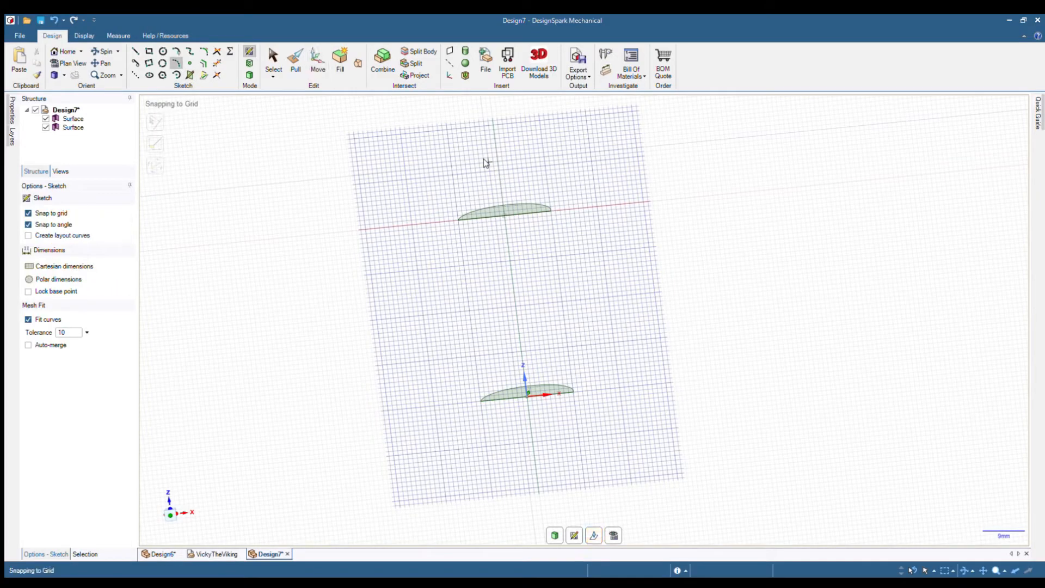
{"action": "left_click", "coordinate": [551, 212]}
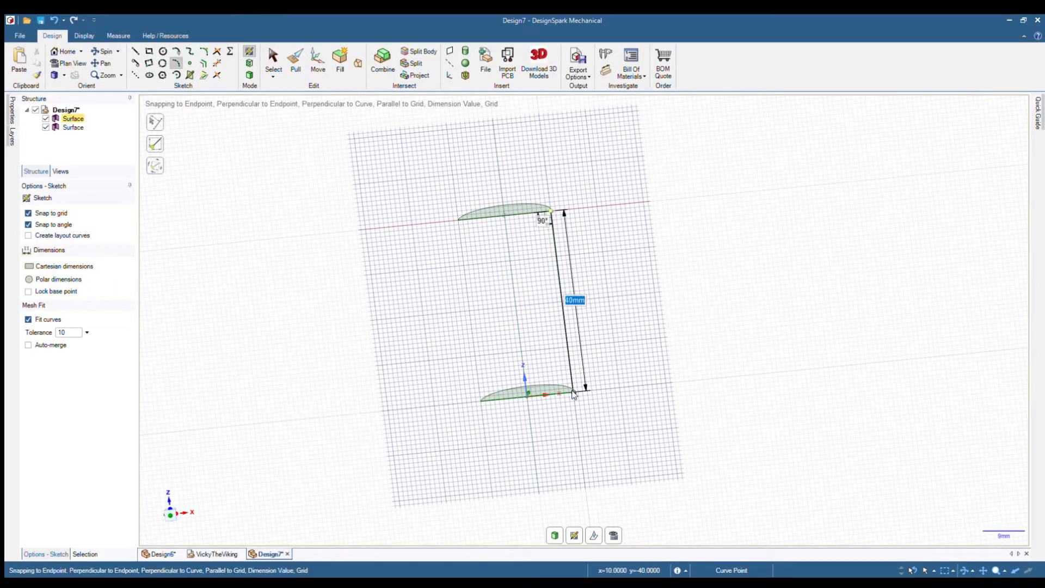
{"action": "left_click", "coordinate": [573, 391]}
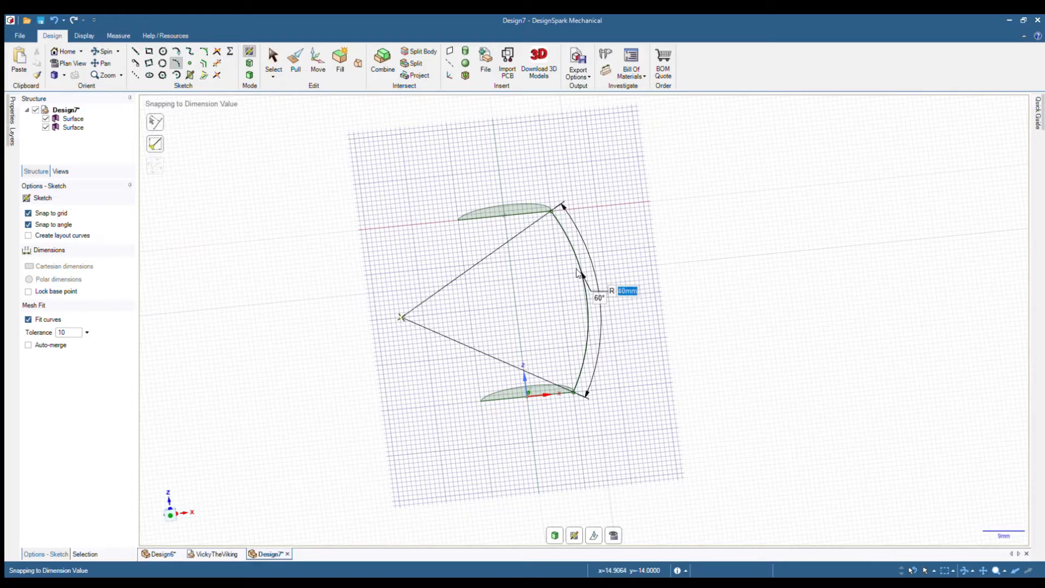
{"action": "left_click", "coordinate": [578, 273]}
{"action": "middle_click_drag", "start_coordinate": [658, 318], "coordinate": [657, 290]}
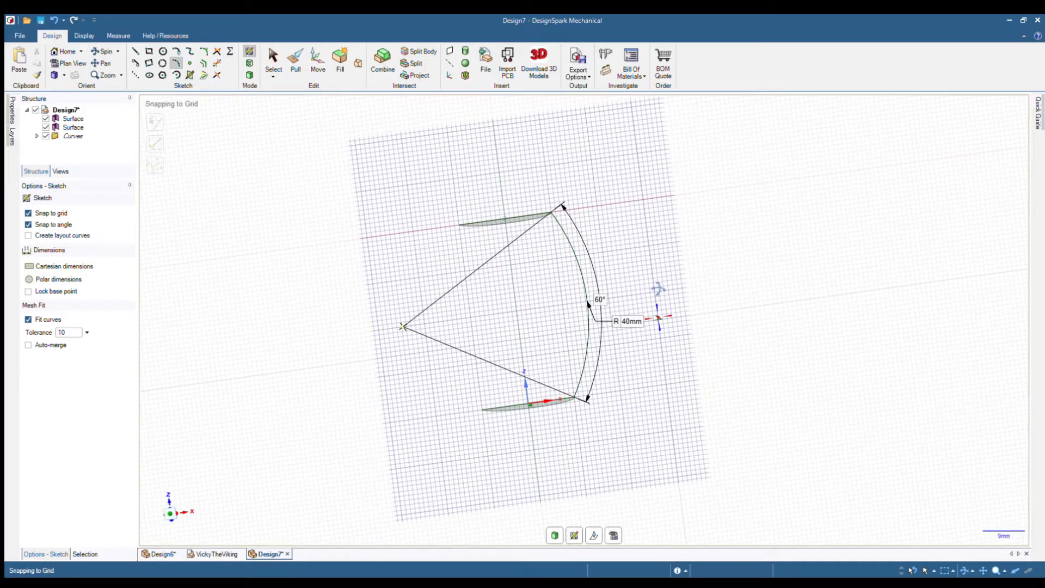
{"action": "middle_click_drag", "start_coordinate": [556, 288], "coordinate": [566, 315]}
Return to solid modelling and blend between the lower and upper circular surfaces.
{"action": "left_click", "coordinate": [249, 75]}
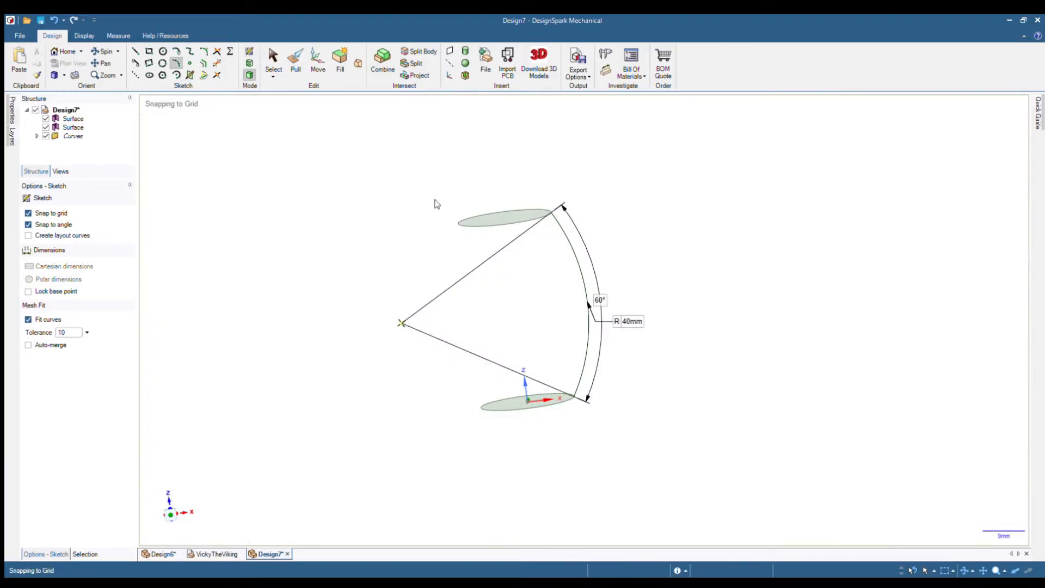
{"action": "key", "text": "s"}
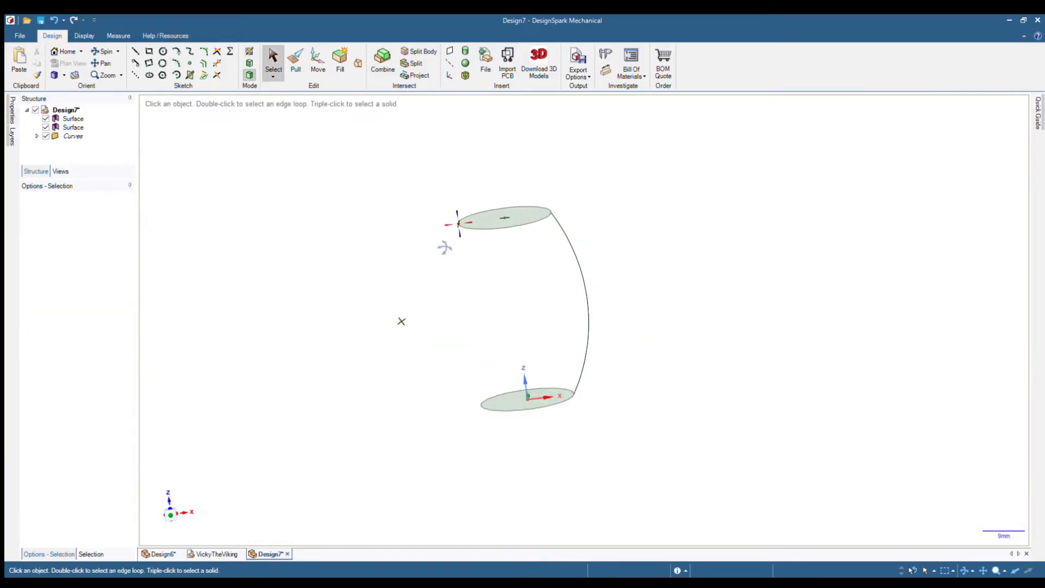
{"action": "left_click", "coordinate": [514, 388]}
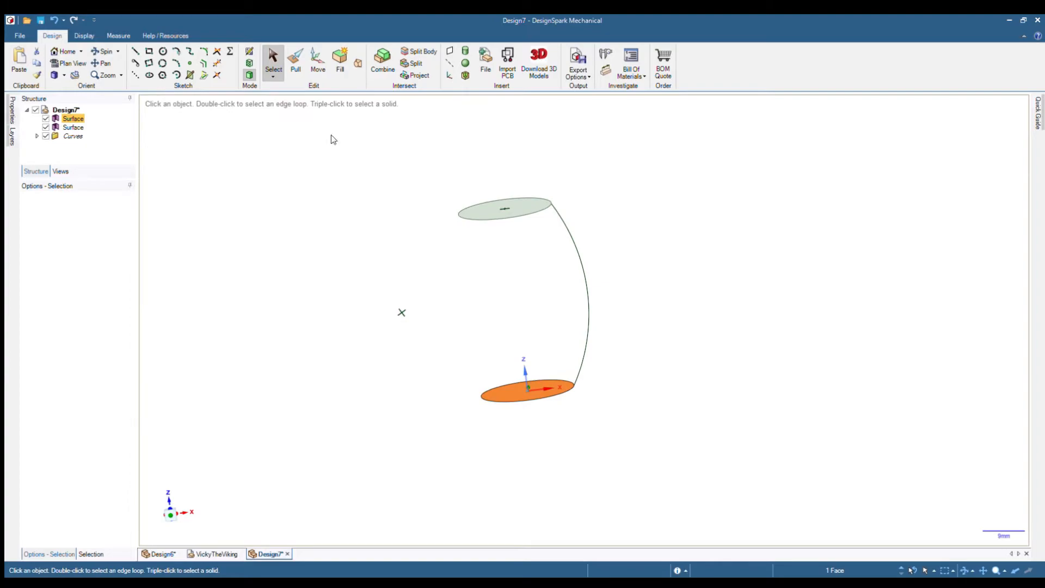
{"action": "left_click", "coordinate": [357, 63]}
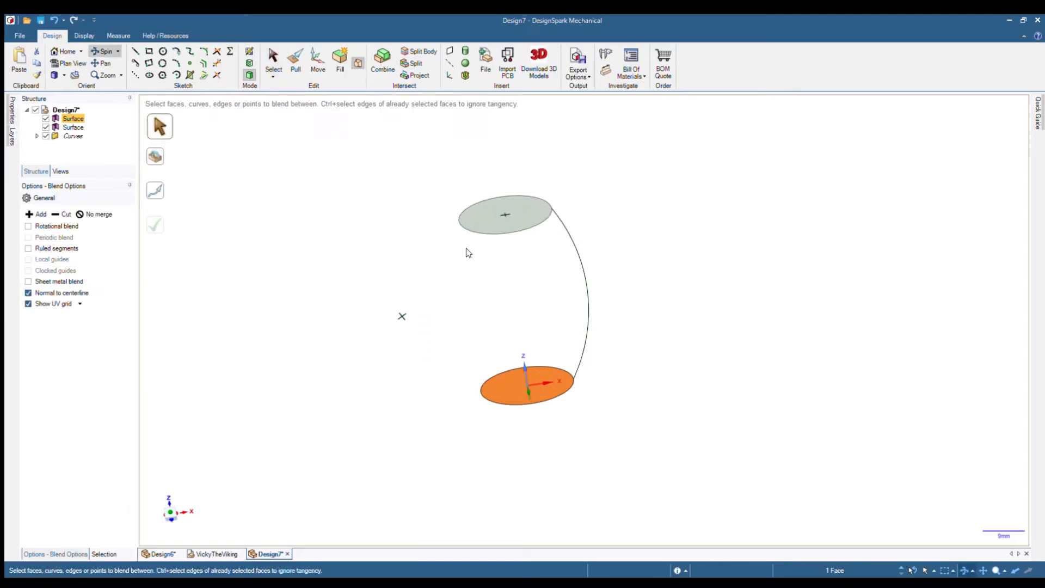
{"action": "left_click", "coordinate": [471, 225]}
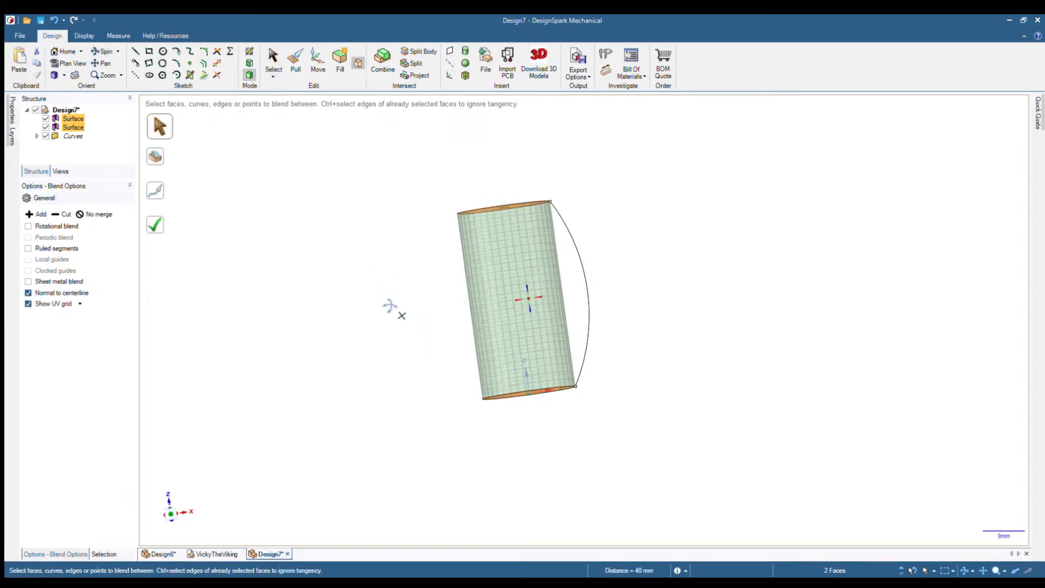
Use the sketched arc as the guide curve for the blend and complete the curved body.
{"action": "left_click", "coordinate": [158, 159]}
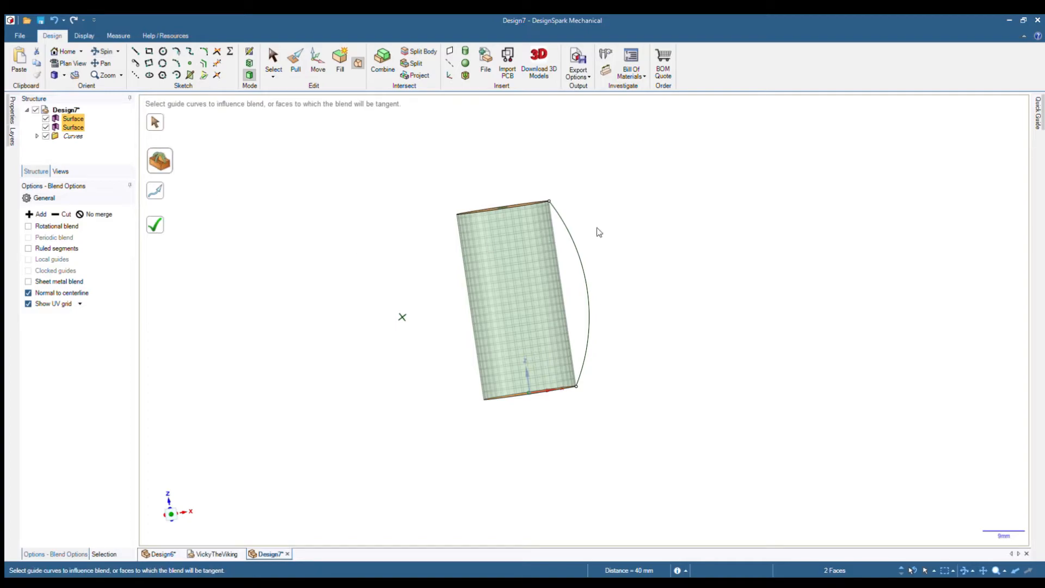
{"action": "scroll", "coordinate": [570, 256], "scroll_direction": "up", "scroll_amount": 2}
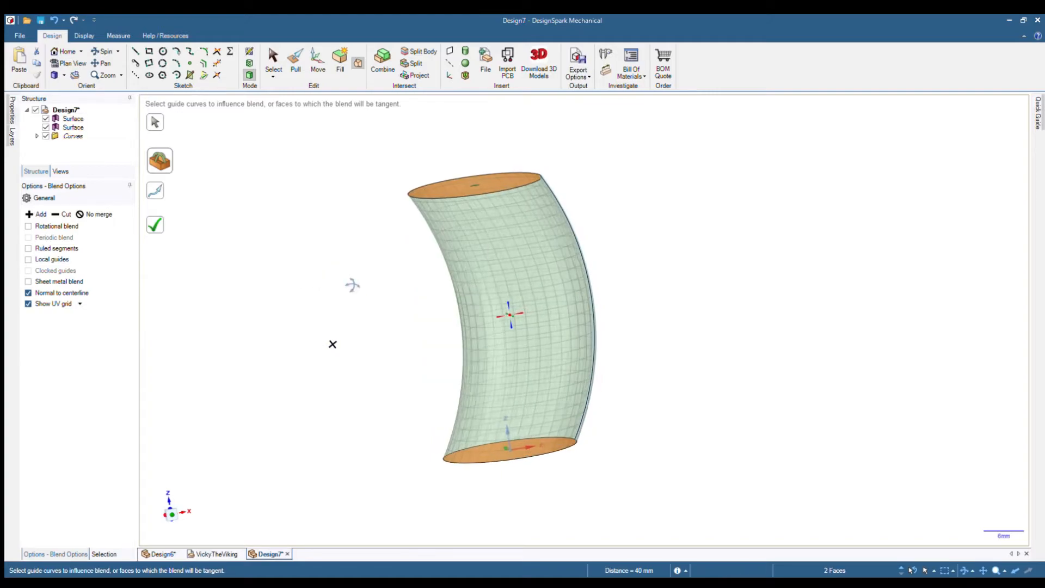
{"action": "mouse_move", "coordinate": [397, 303]}
{"action": "middle_mouse_down"}
{"action": "mouse_move", "coordinate": [408, 361]}
{"action": "mouse_move", "coordinate": [690, 375]}
{"action": "mouse_move", "coordinate": [412, 374]}
{"action": "mouse_move", "coordinate": [389, 324]}
{"action": "mouse_move", "coordinate": [394, 366]}
{"action": "middle_mouse_up"}
{"action": "left_click", "coordinate": [156, 225]}
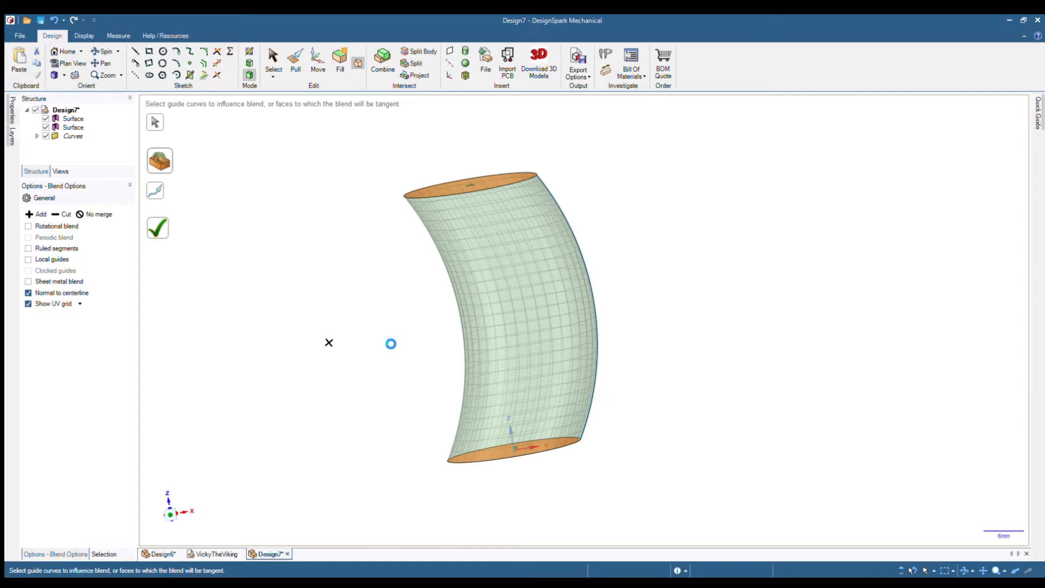
{"action": "mouse_move", "coordinate": [407, 350]}
{"action": "middle_mouse_down"}
{"action": "mouse_move", "coordinate": [399, 325]}
{"action": "mouse_move", "coordinate": [757, 393]}
{"action": "mouse_move", "coordinate": [410, 389]}
{"action": "mouse_move", "coordinate": [408, 375]}
{"action": "mouse_move", "coordinate": [375, 373]}
{"action": "middle_mouse_up"}
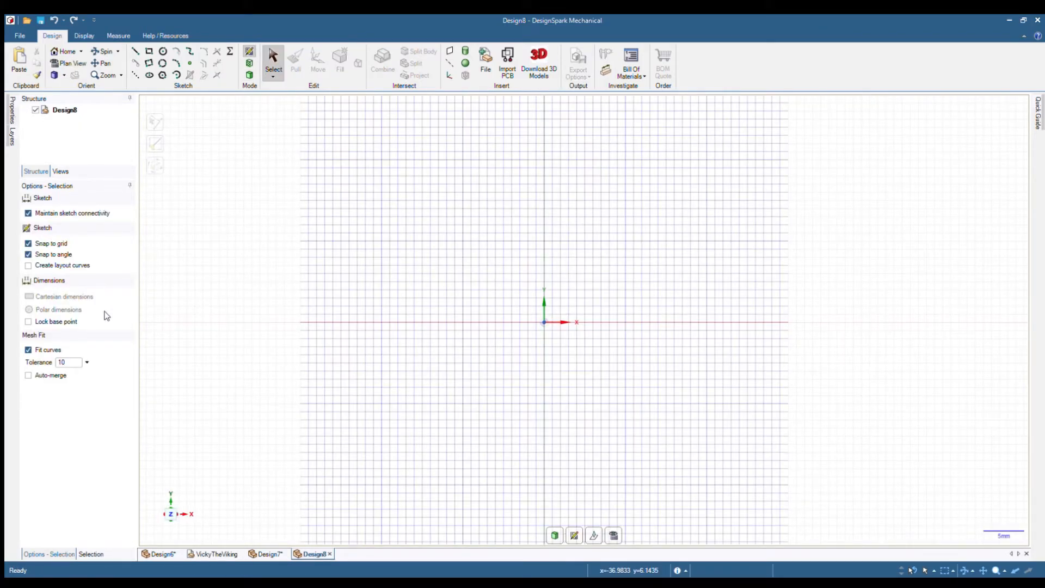
Sketch an ellipse centred on the origin, 40 mm long along Y and 24 mm wide along X.
{"action": "left_click", "coordinate": [149, 75]}
{"action": "left_click", "coordinate": [543, 322]}
{"action": "left_click", "coordinate": [543, 488]}
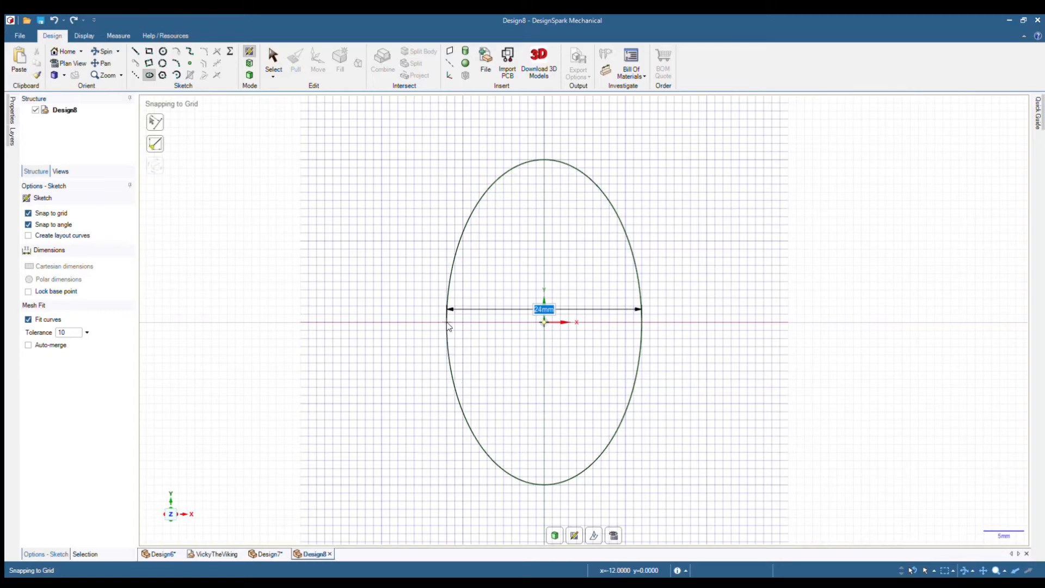
{"action": "left_click", "coordinate": [442, 322]}
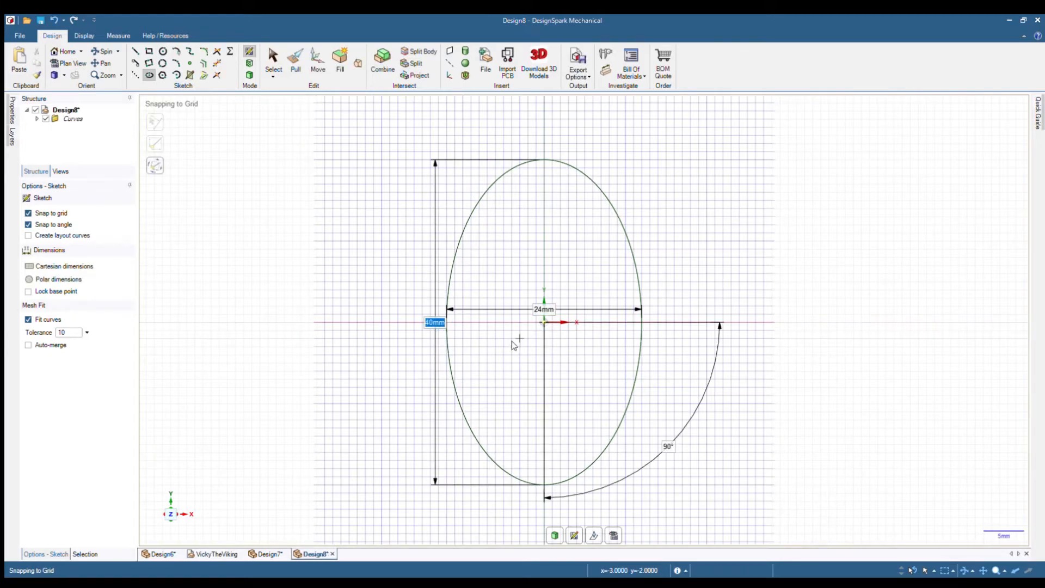
Divide the ellipse with a 24 mm line across its width and a 20 mm line from the centre to its lower end.
{"action": "left_click", "coordinate": [135, 51]}
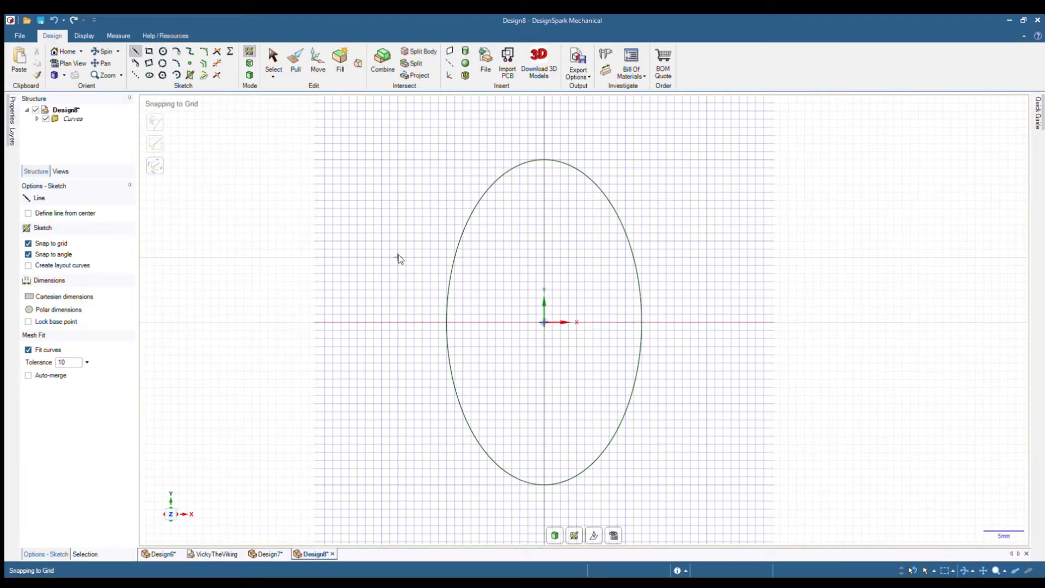
{"action": "left_click", "coordinate": [446, 322]}
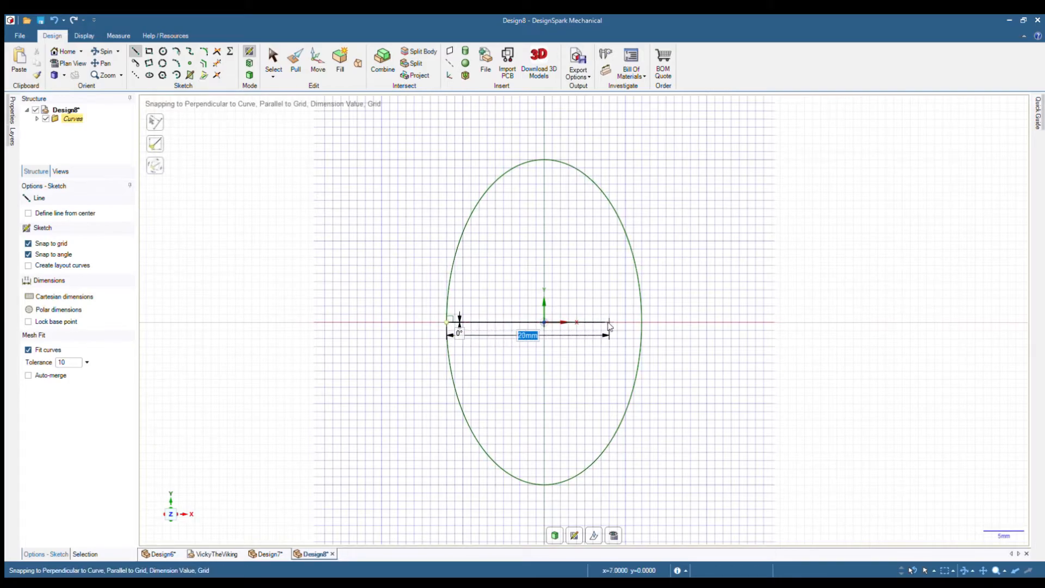
{"action": "left_click", "coordinate": [642, 323]}
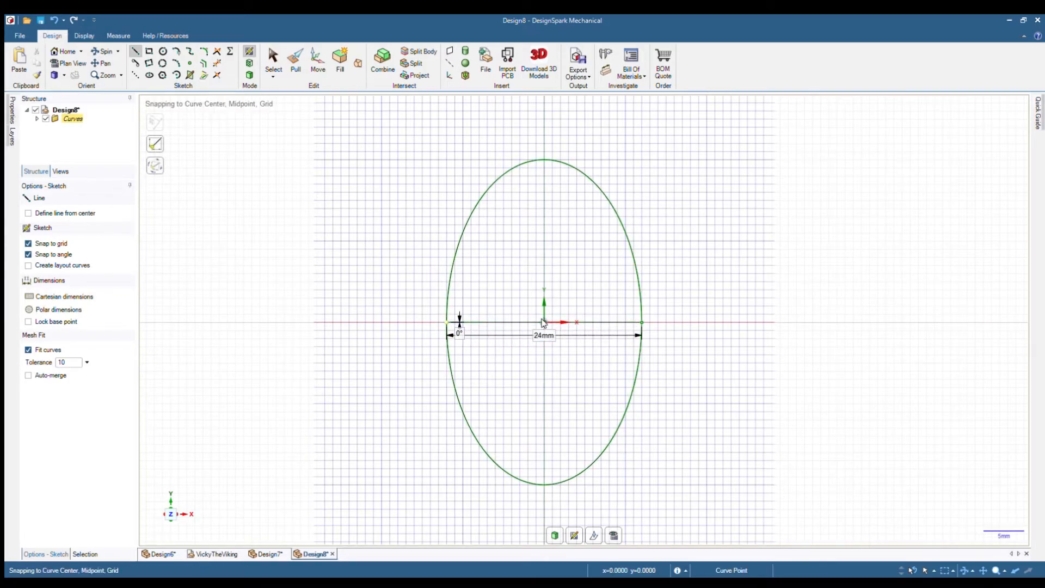
{"action": "left_click", "coordinate": [545, 322]}
{"action": "left_click", "coordinate": [545, 483]}
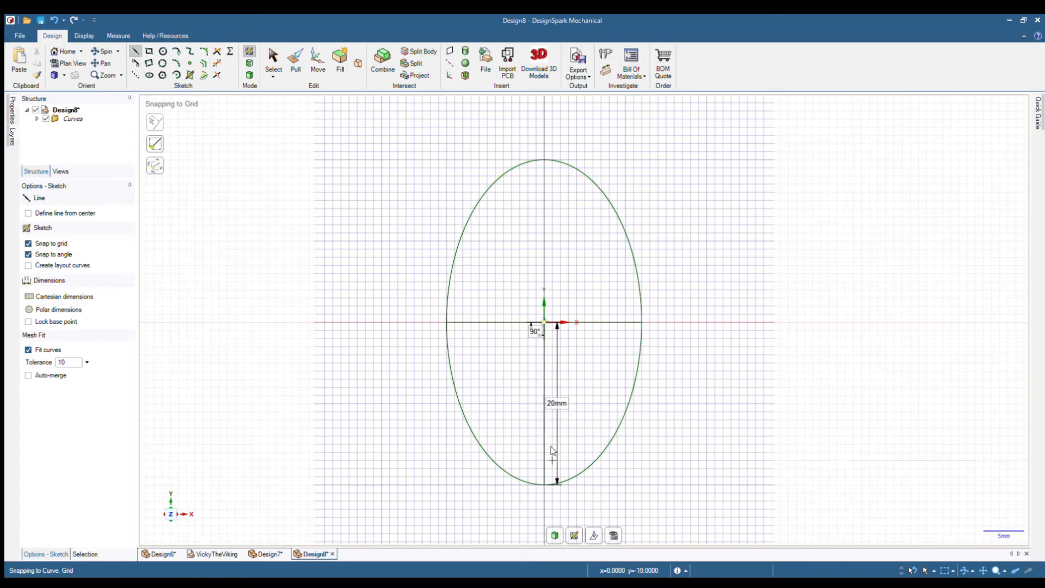
Turn the sketch into surfaces and delete the upper half and the lower quarter on the positive X side.
{"action": "left_click", "coordinate": [249, 74]}
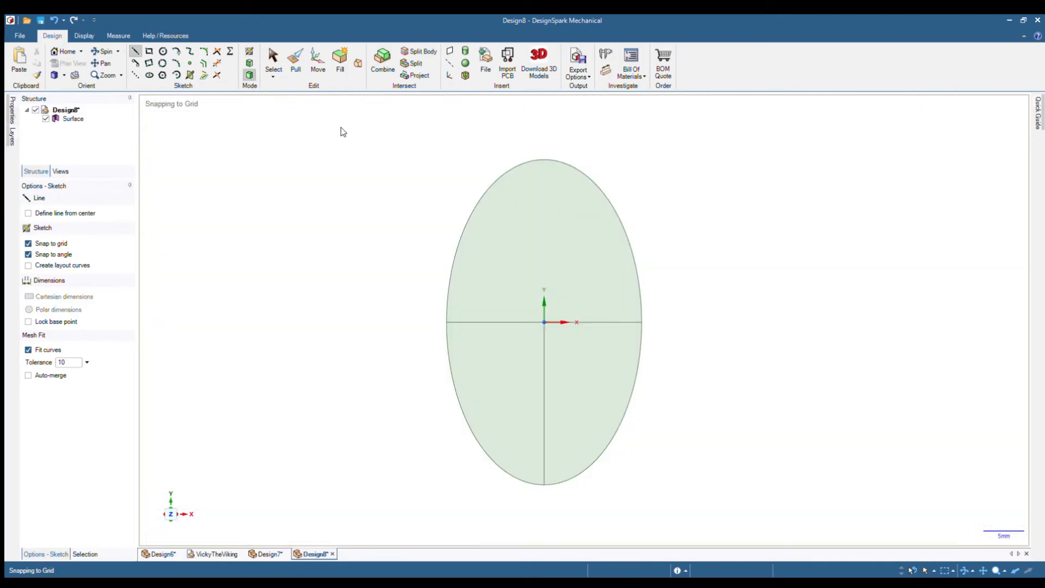
{"action": "left_click", "coordinate": [511, 230]}
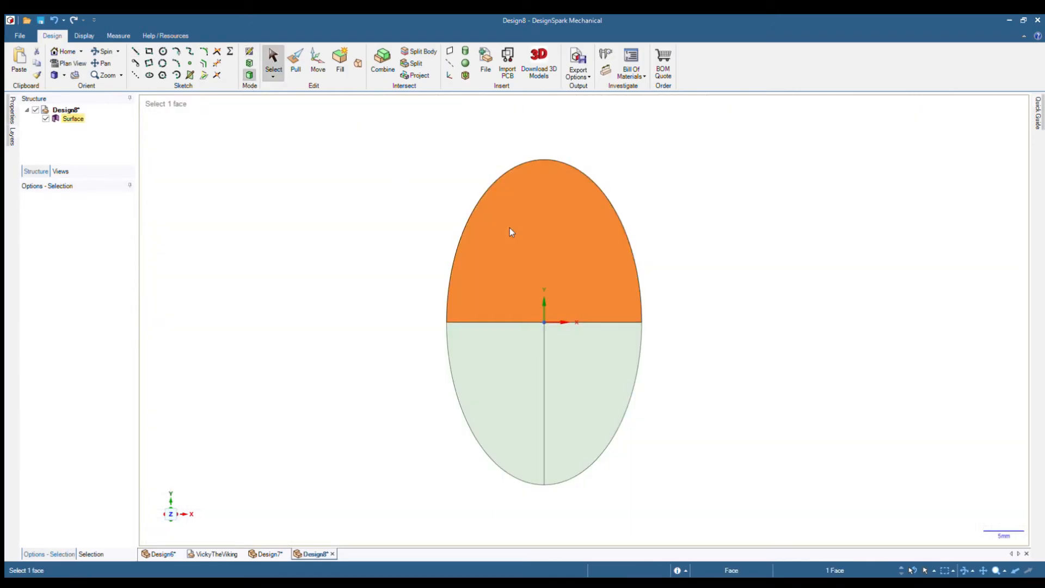
{"action": "key", "text": "Delete"}
{"action": "middle_click_drag", "start_coordinate": [510, 232], "coordinate": [508, 298]}
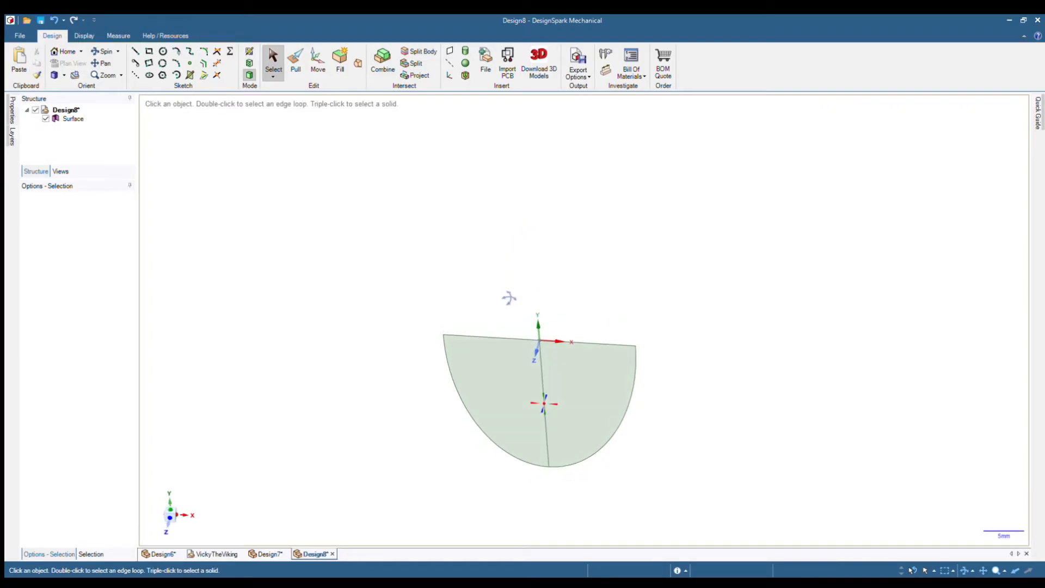
{"action": "left_click", "coordinate": [598, 374]}
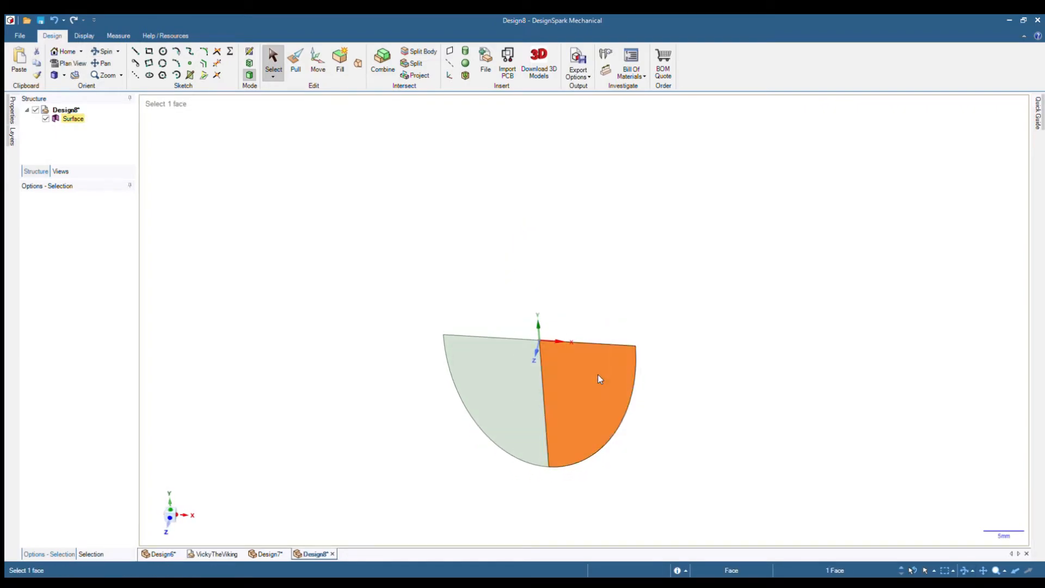
{"action": "key", "text": "Delete"}
Revolve the remaining quarter-ellipse face a full turn about its straight edge along the Y axis to form a solid.
{"action": "key", "text": "p"}
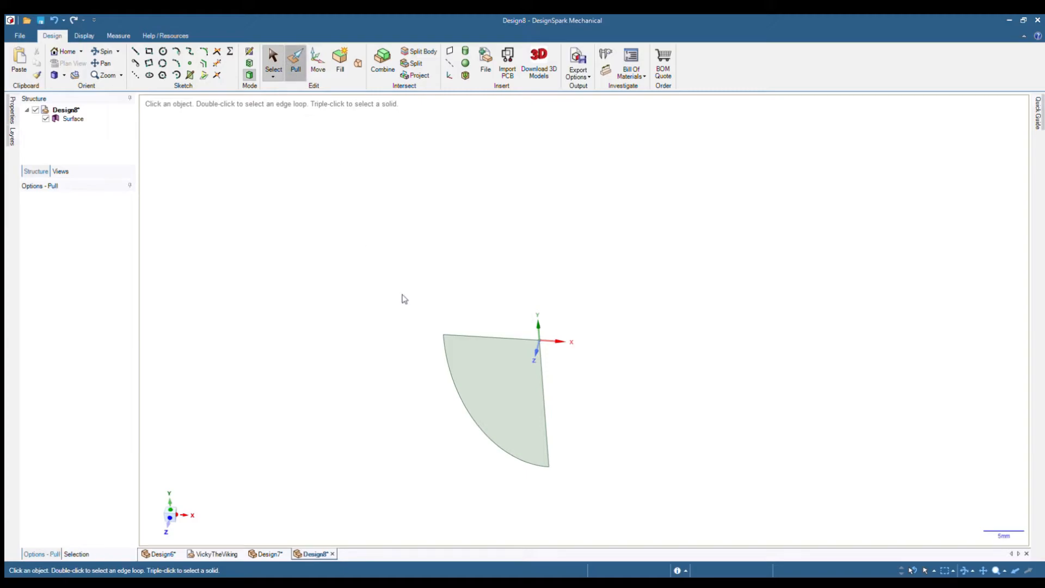
{"action": "left_click", "coordinate": [491, 376]}
{"action": "left_click", "coordinate": [491, 375]}
{"action": "left_click", "coordinate": [177, 157]}
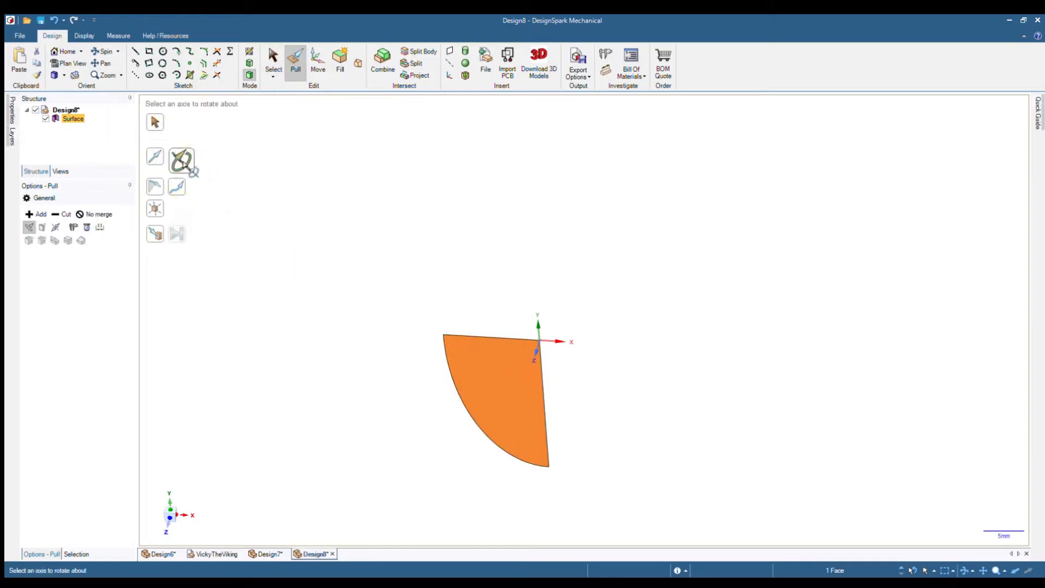
{"action": "left_click", "coordinate": [540, 371]}
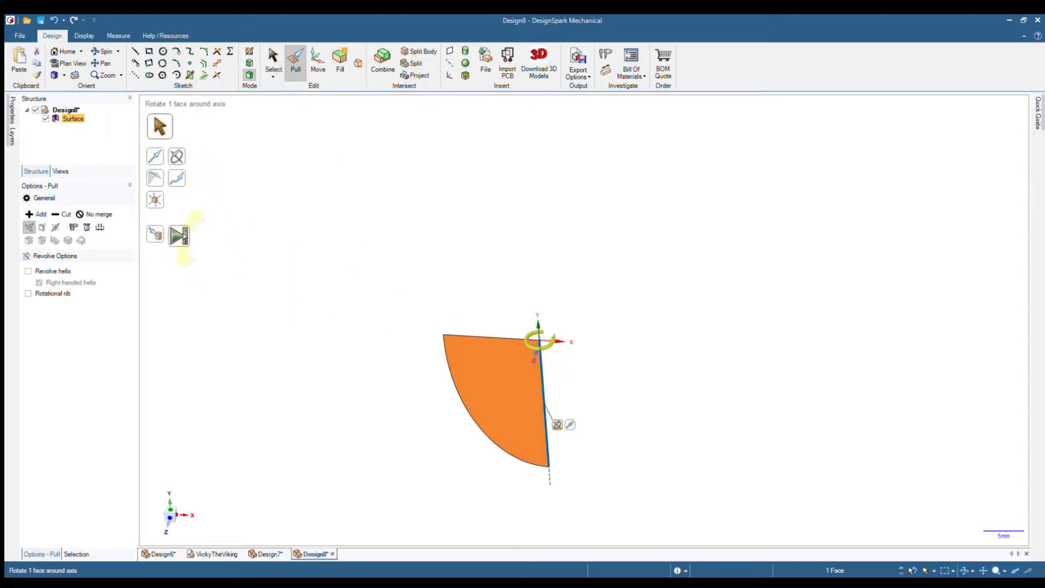
{"action": "left_click_drag", "start_coordinate": [343, 309], "coordinate": [360, 316]}
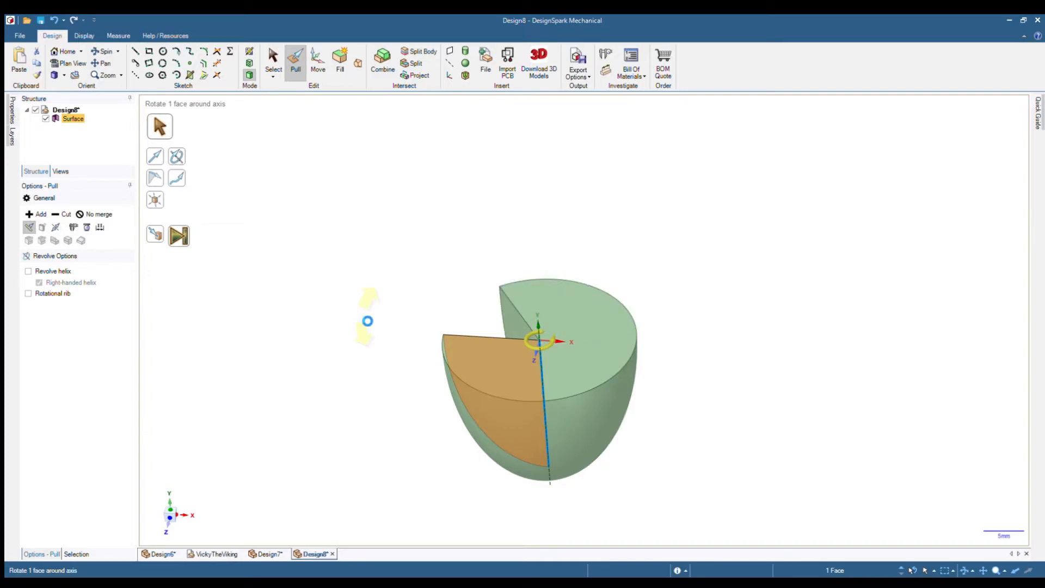
{"action": "middle_click_drag", "start_coordinate": [400, 401], "coordinate": [411, 347]}
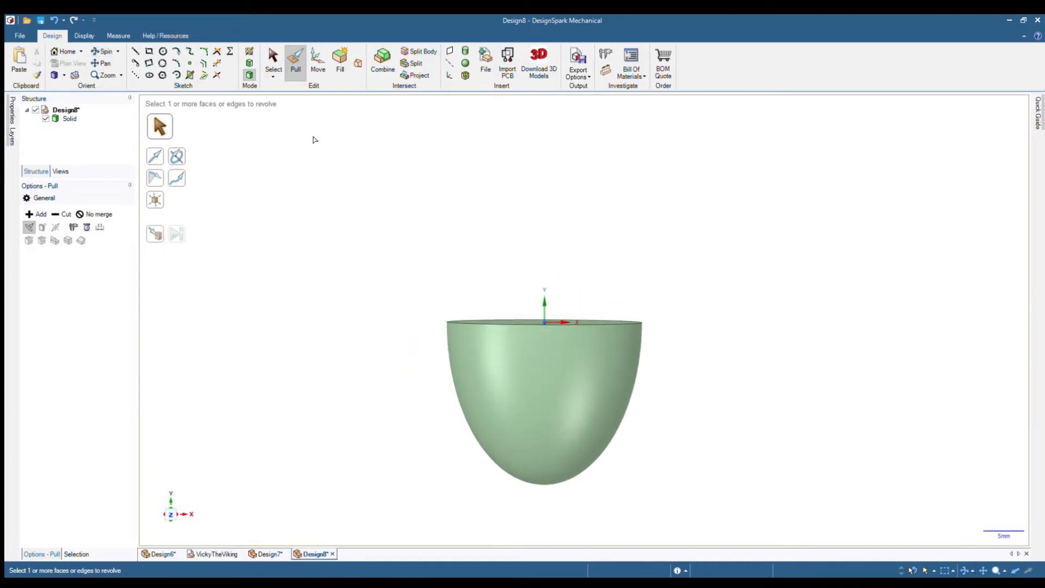
{"action": "mouse_move", "coordinate": [343, 159]}
{"action": "middle_mouse_down"}
{"action": "mouse_move", "coordinate": [301, 177]}
{"action": "mouse_move", "coordinate": [337, 169]}
{"action": "middle_mouse_up"}
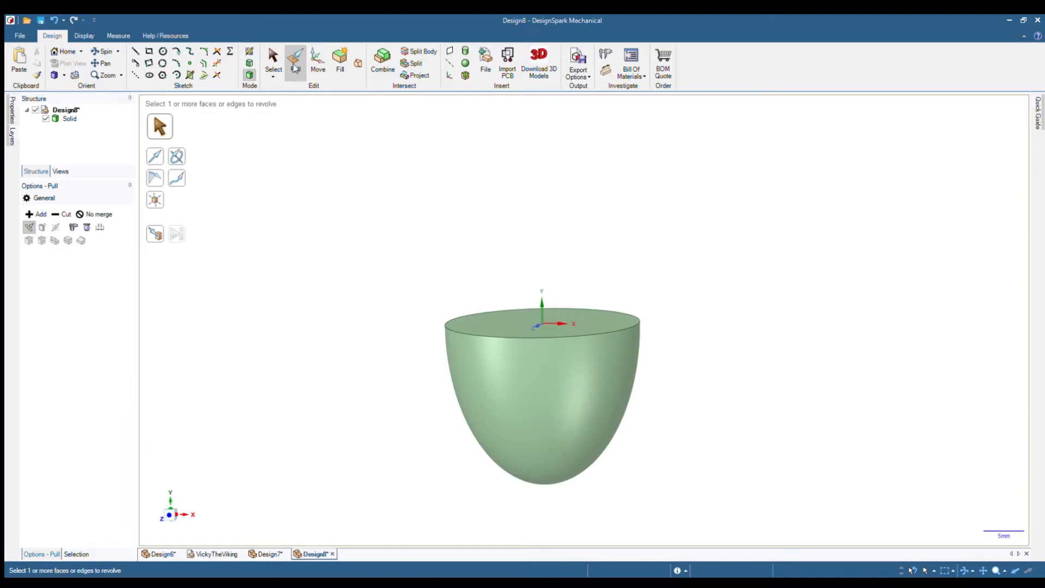
Pull the flat top face of the half-ellipsoid solid upward by a little over 2 mm.
{"action": "key", "text": "Escape"}
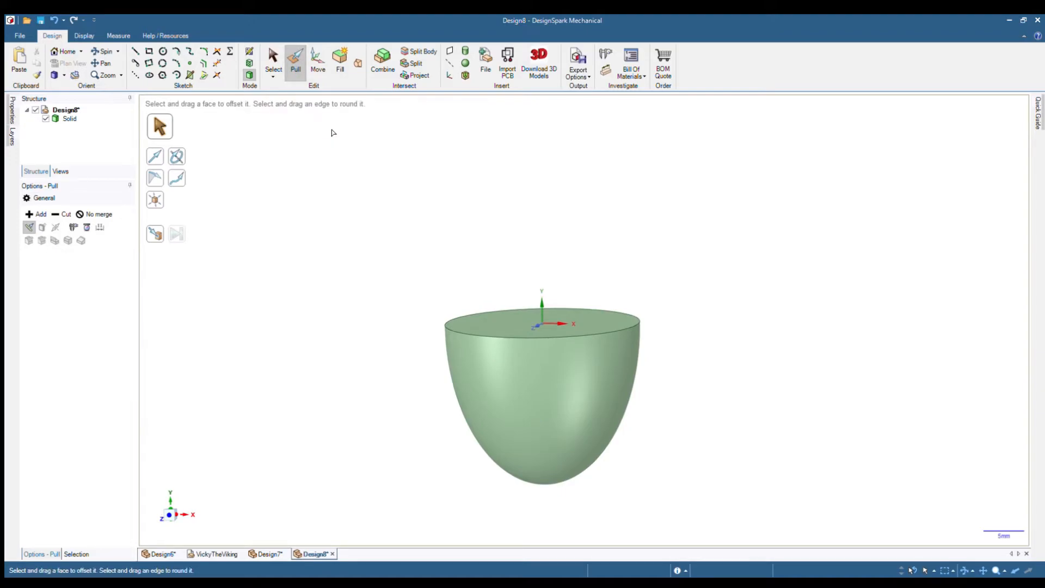
{"action": "left_click", "coordinate": [501, 320]}
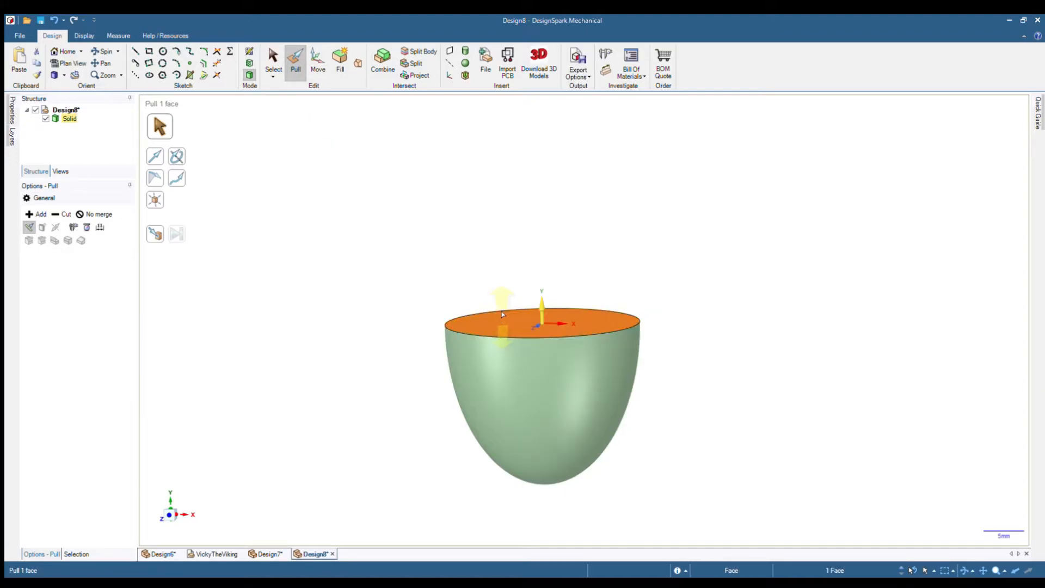
{"action": "left_click_drag", "start_coordinate": [509, 315], "coordinate": [504, 304]}
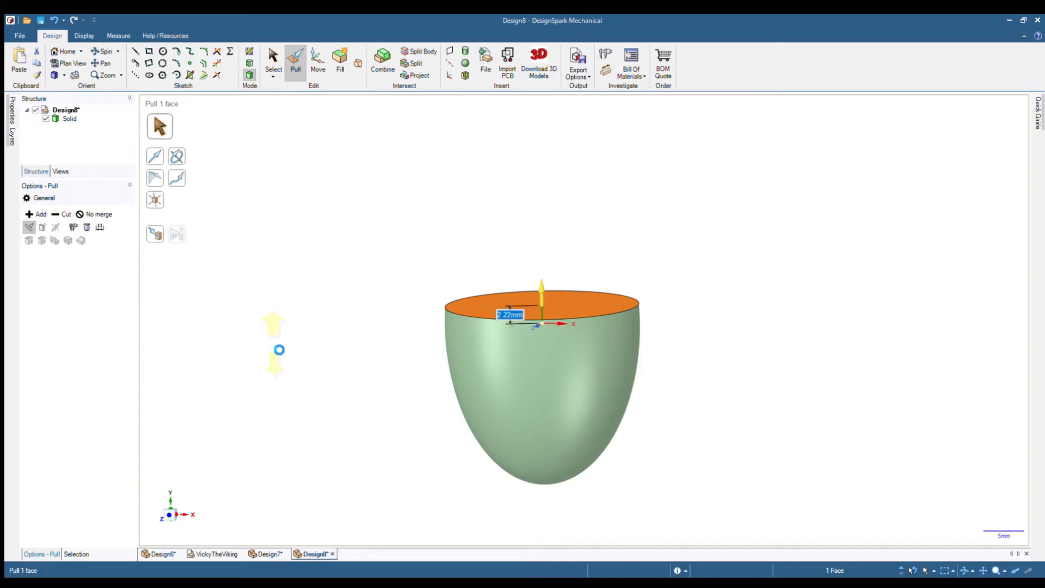
{"action": "left_click_drag", "start_coordinate": [279, 350], "coordinate": [382, 375]}
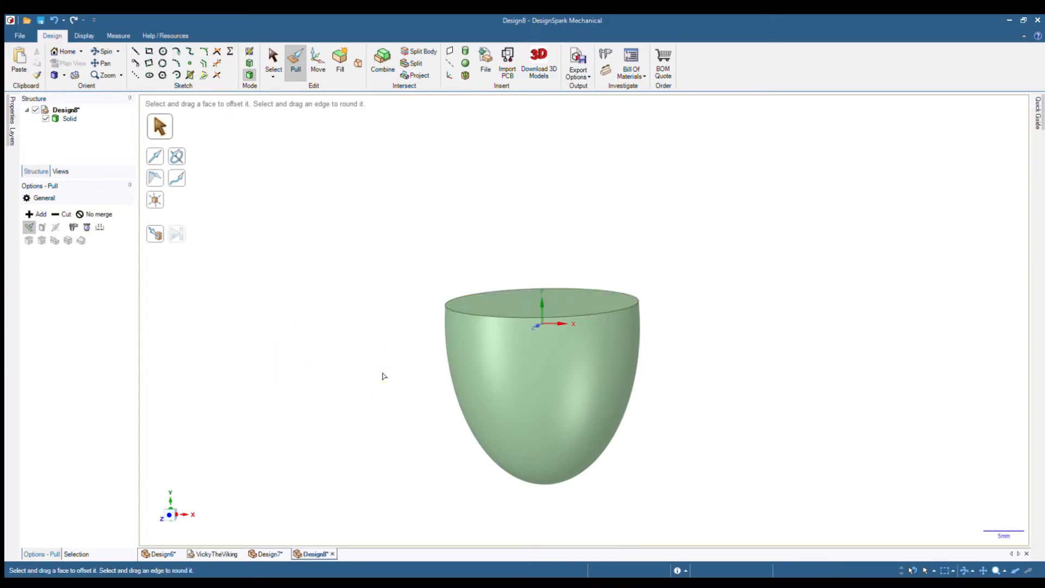
{"action": "middle_click_drag", "start_coordinate": [383, 375], "coordinate": [438, 395]}
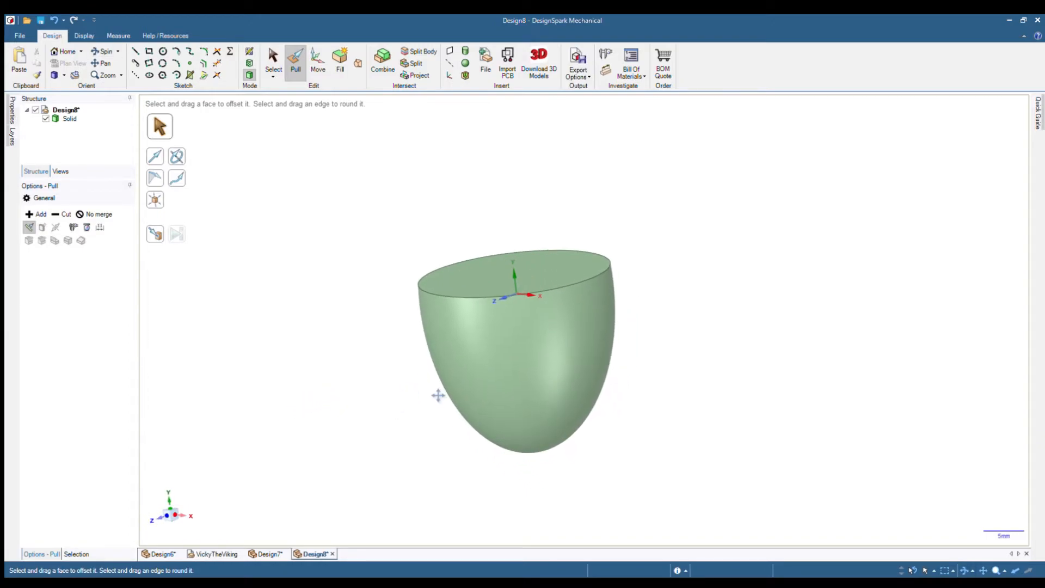
Create a sketch plane from the flat top face, rotate it upright and move it in front of the solid.
{"action": "left_click", "coordinate": [274, 62]}
{"action": "left_click", "coordinate": [461, 283]}
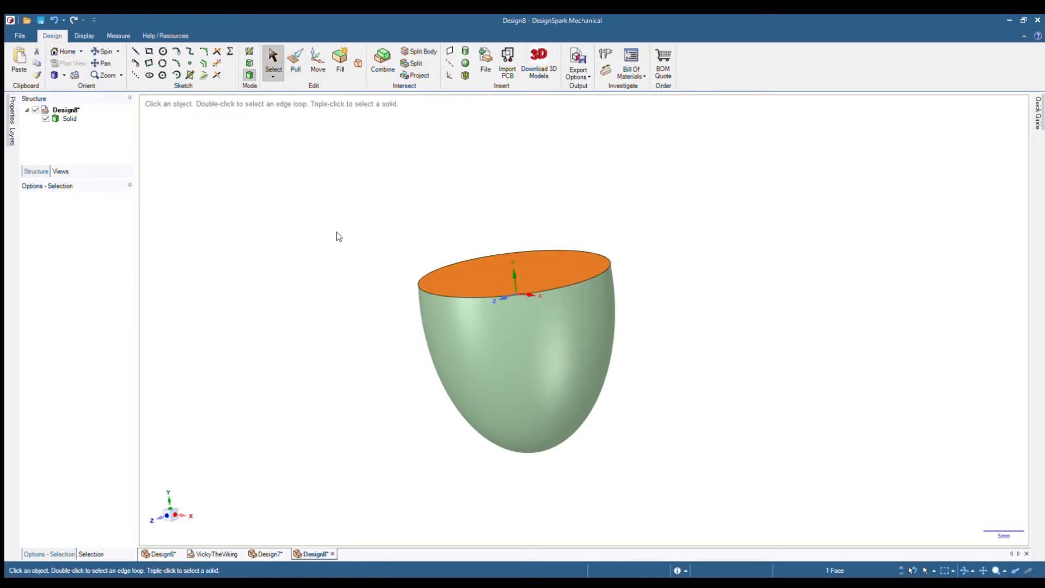
{"action": "left_click", "coordinate": [135, 50]}
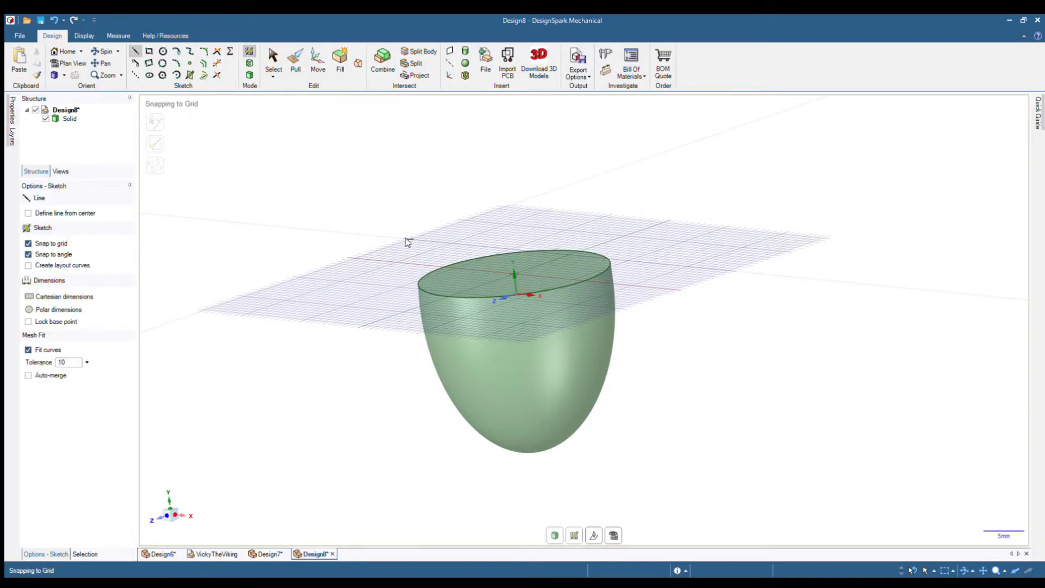
{"action": "left_click", "coordinate": [594, 535]}
{"action": "left_click_drag", "start_coordinate": [520, 242], "coordinate": [538, 228]}
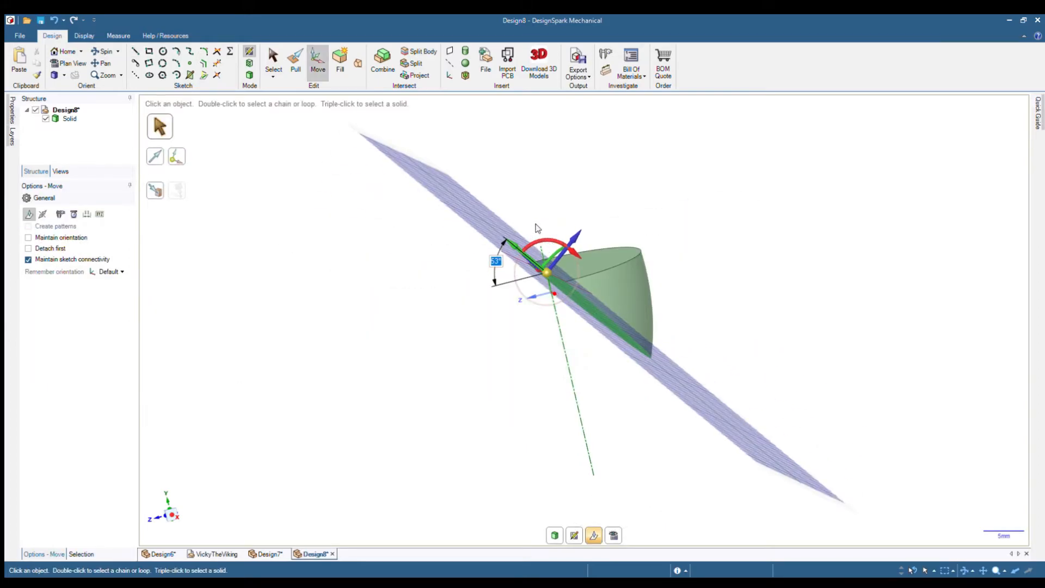
{"action": "left_click_drag", "start_coordinate": [591, 264], "coordinate": [481, 295]}
{"action": "mouse_move", "coordinate": [457, 356]}
{"action": "middle_mouse_down"}
{"action": "mouse_move", "coordinate": [593, 312]}
{"action": "mouse_move", "coordinate": [596, 328]}
{"action": "middle_mouse_up"}
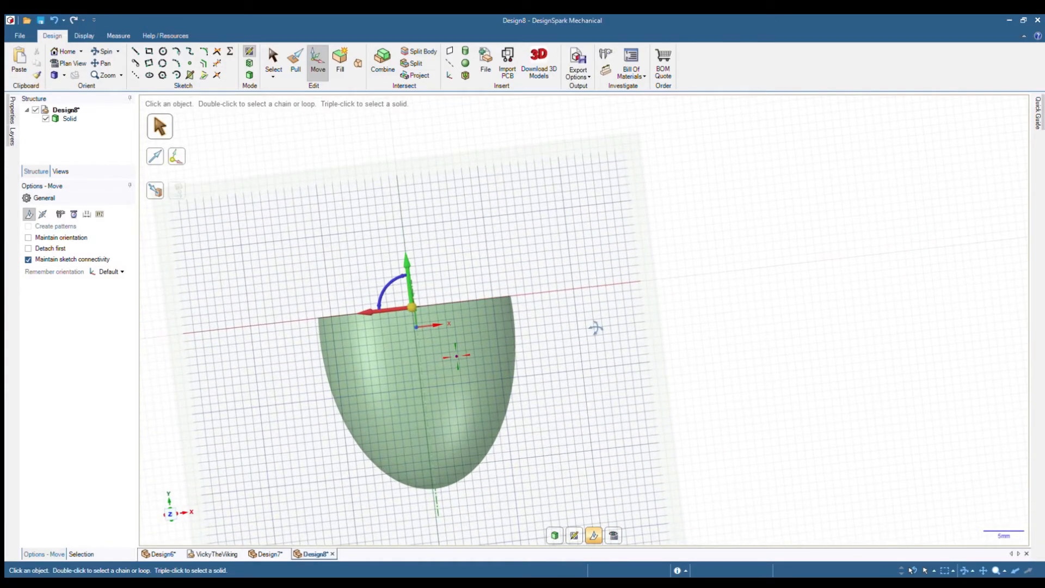
{"action": "left_click", "coordinate": [169, 514]}
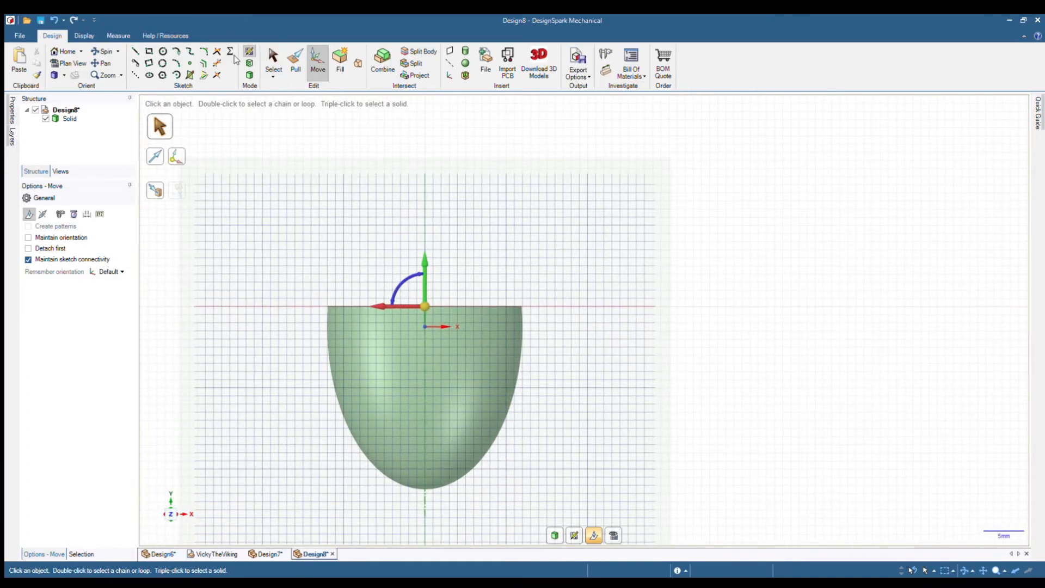
Sketch a mouth outline from an 8 mm horizontal line 12 mm below the top face and a lower arc of about 4.03 mm radius.
{"action": "left_click", "coordinate": [135, 52]}
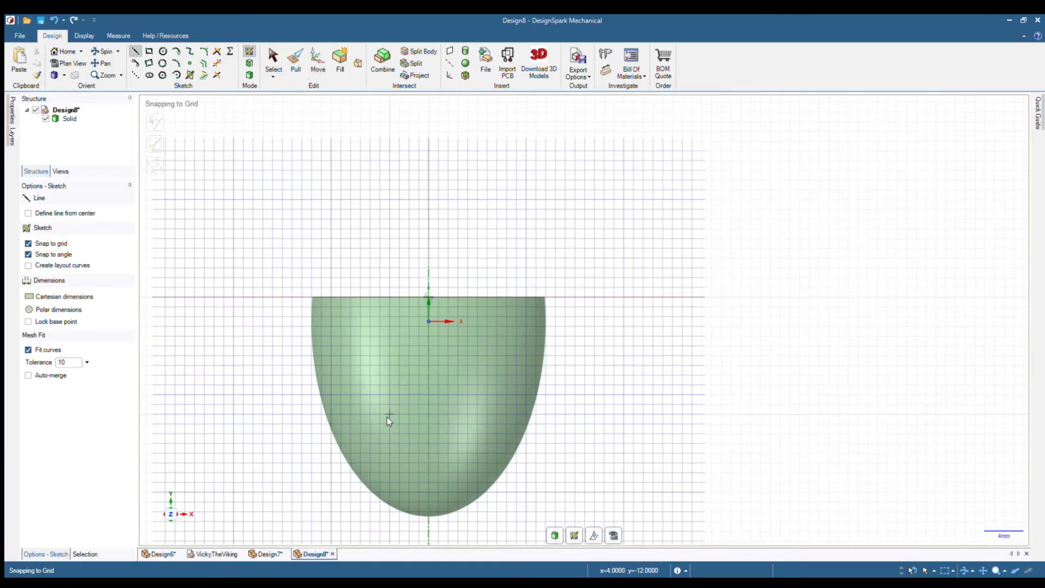
{"action": "left_click", "coordinate": [388, 415]}
{"action": "left_click", "coordinate": [462, 416]}
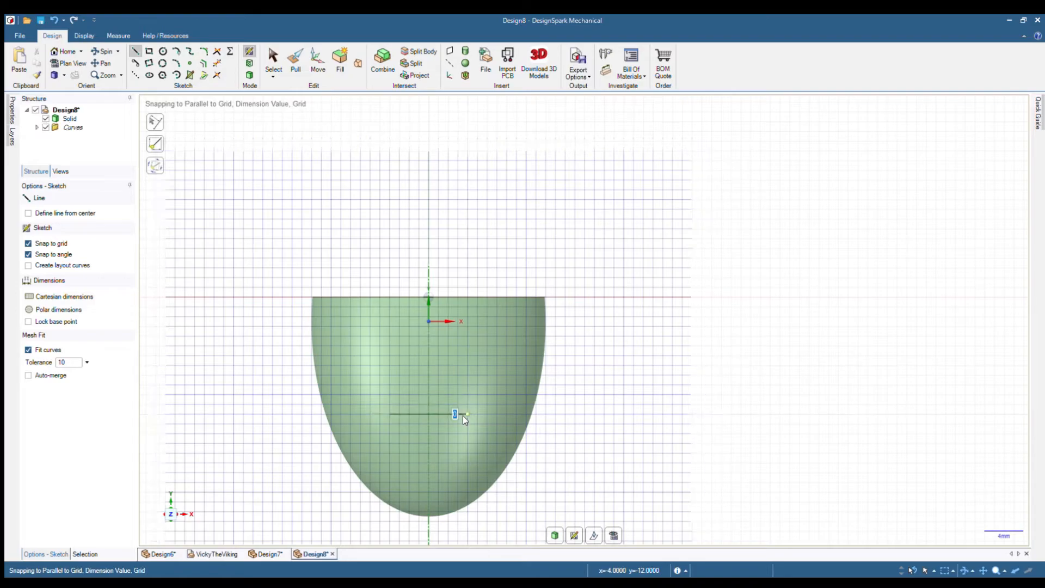
{"action": "left_click", "coordinate": [175, 63]}
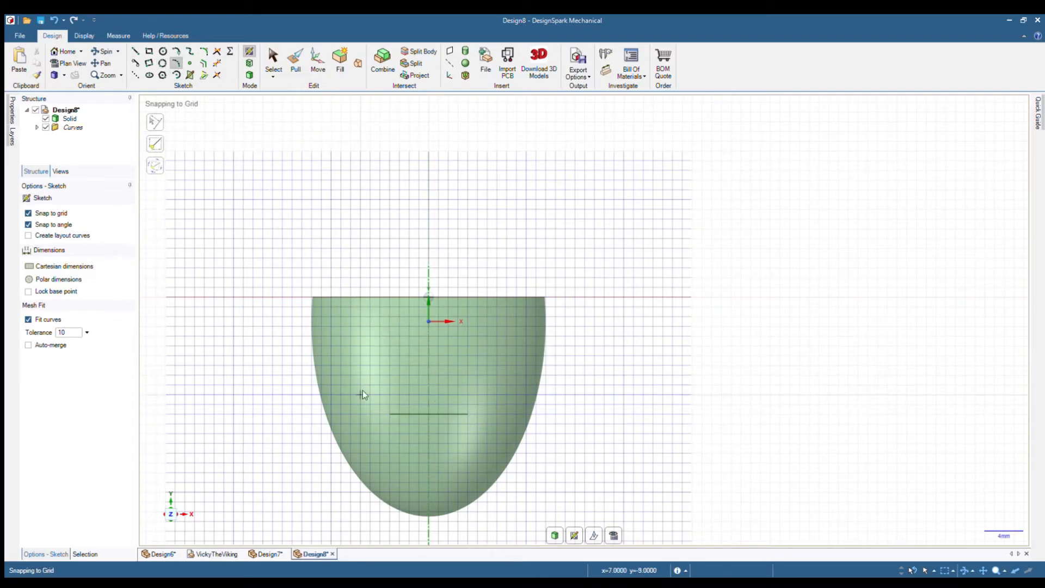
{"action": "left_click", "coordinate": [428, 424]}
{"action": "left_click", "coordinate": [389, 414]}
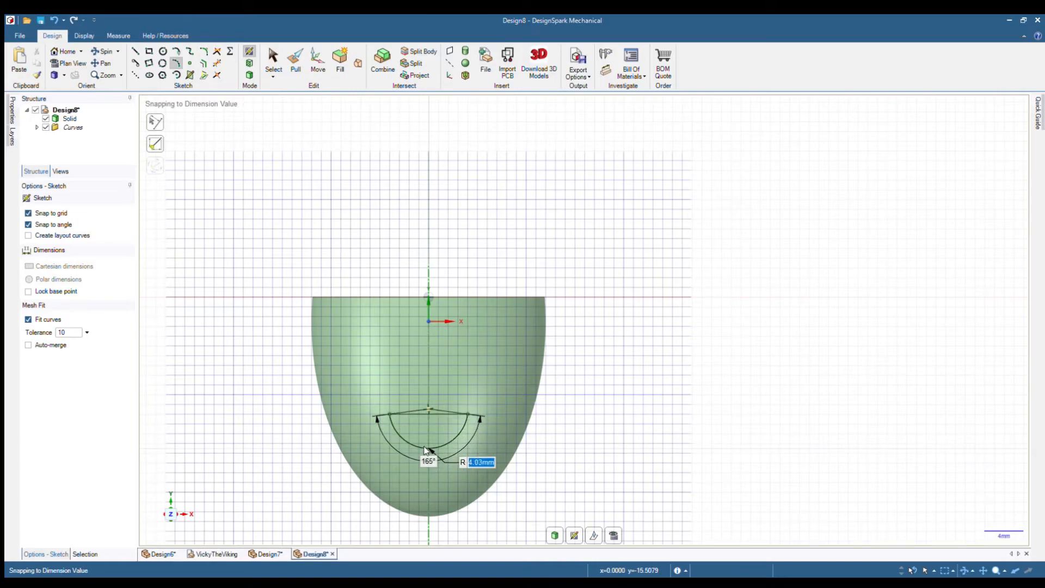
{"action": "left_click", "coordinate": [426, 449]}
Pull the mouth profile about 16.4 mm into the solid to cut a mouth recess.
{"action": "left_click", "coordinate": [296, 61]}
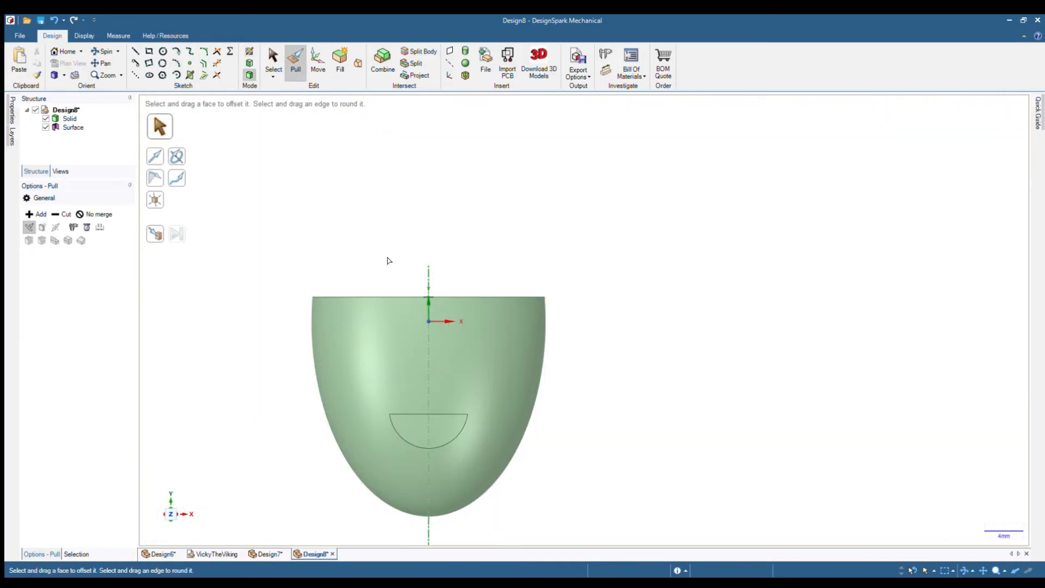
{"action": "left_click", "coordinate": [418, 426]}
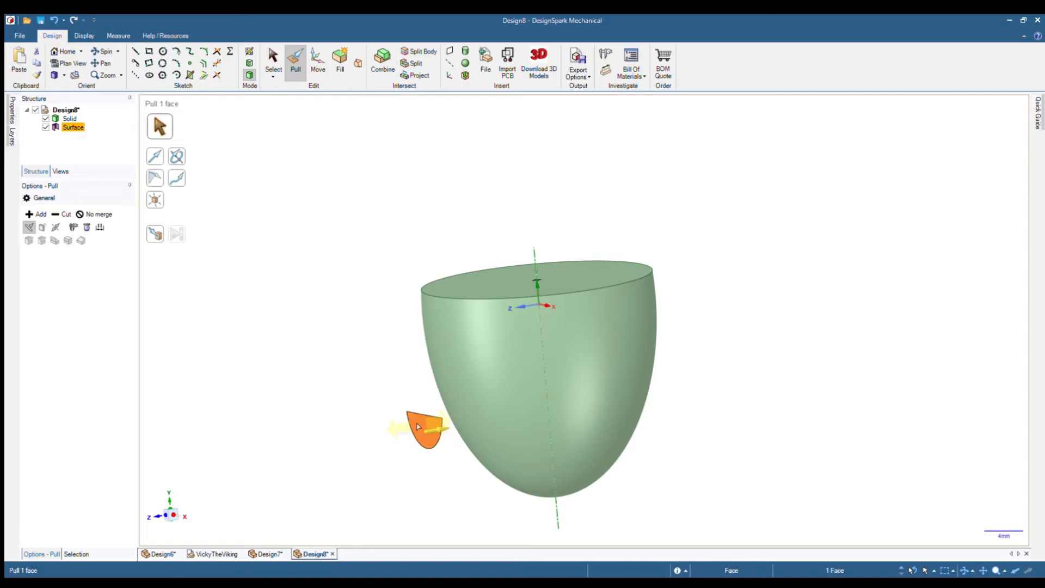
{"action": "left_click_drag", "start_coordinate": [449, 394], "coordinate": [347, 401]}
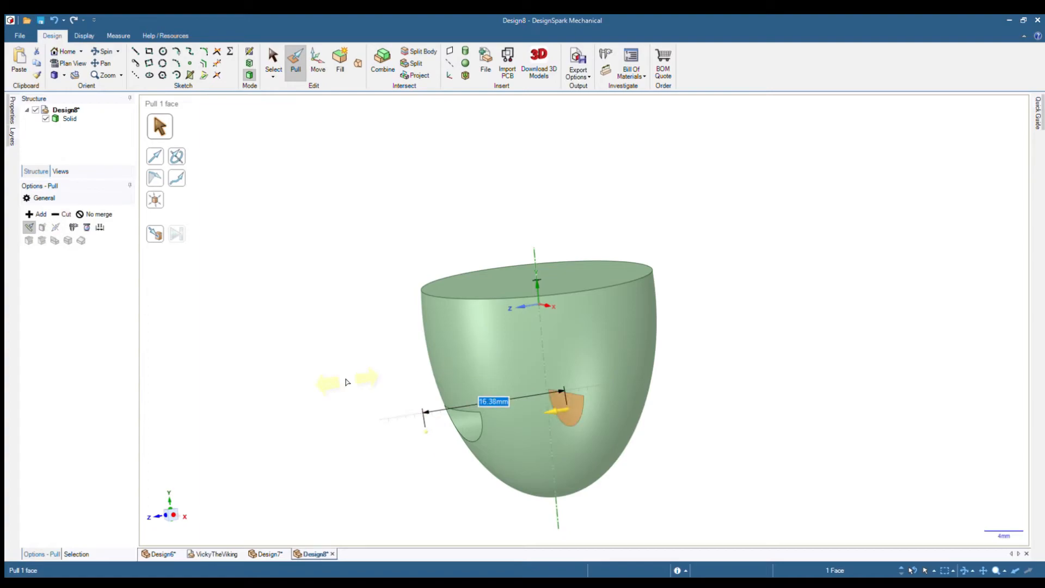
{"action": "key", "text": "v"}
{"action": "left_click", "coordinate": [394, 401]}
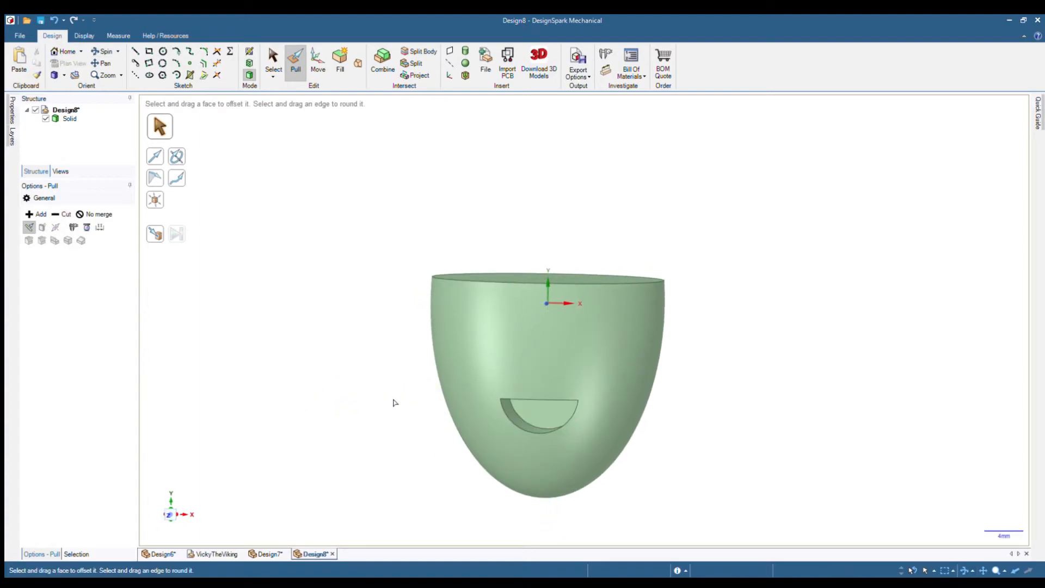
{"action": "scroll", "coordinate": [460, 453], "scroll_direction": "down", "scroll_amount": 2}
{"action": "scroll", "coordinate": [496, 454], "scroll_direction": "down", "scroll_amount": 1}
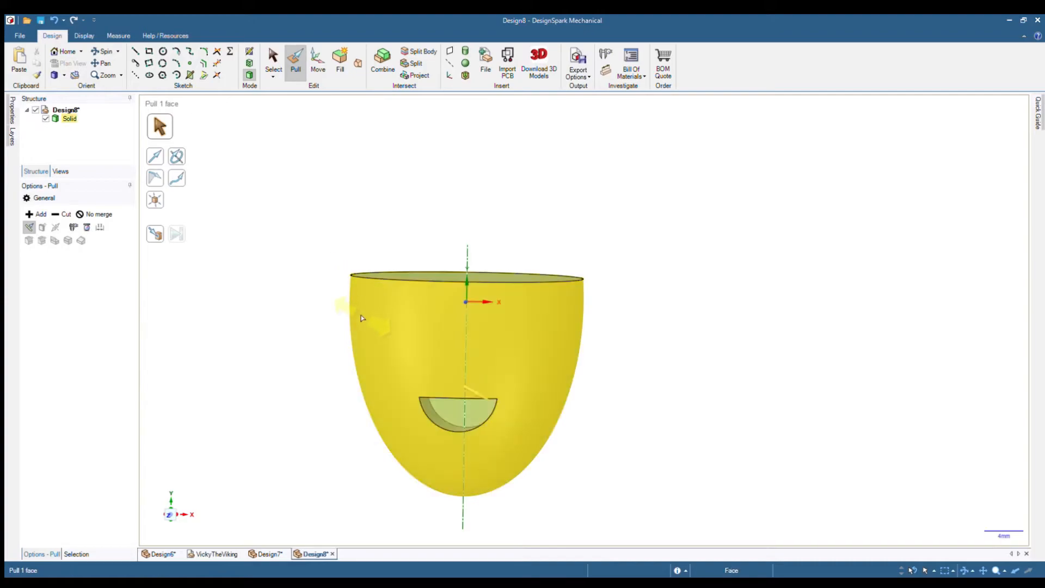
{"action": "middle_click_drag", "start_coordinate": [318, 413], "coordinate": [358, 355], "text": "shift"}
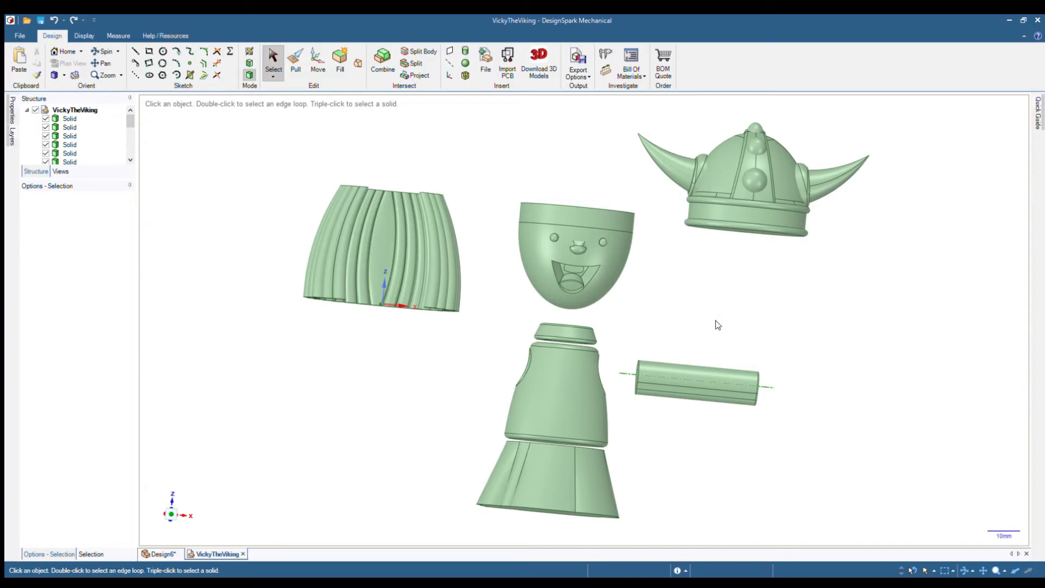
Examine the VickyTheViking hair from above and below, then the head and the horned helmet.
{"action": "middle_click_drag", "start_coordinate": [713, 324], "coordinate": [744, 358]}
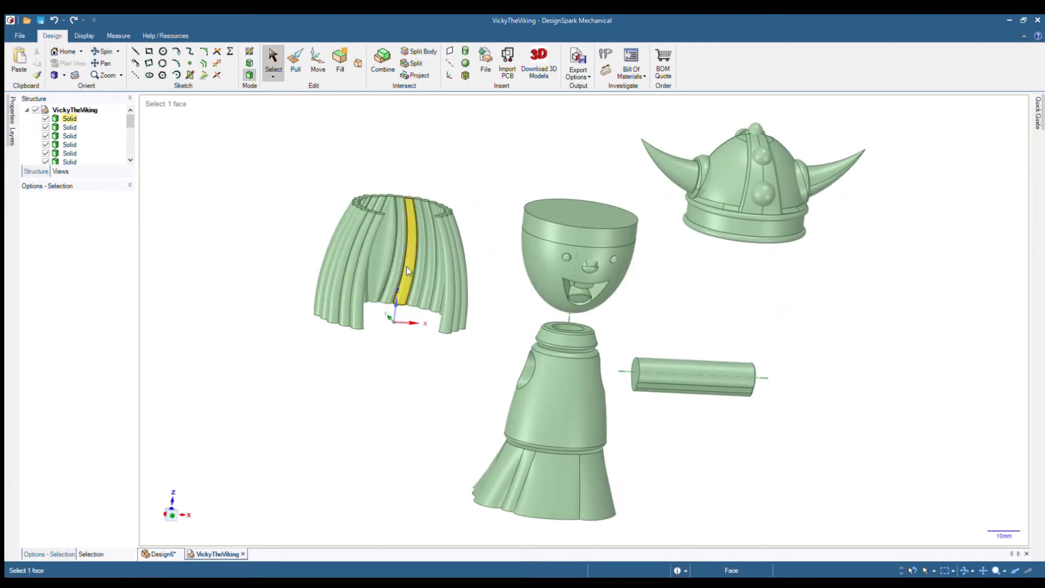
{"action": "middle_click_drag", "start_coordinate": [485, 230], "coordinate": [451, 283]}
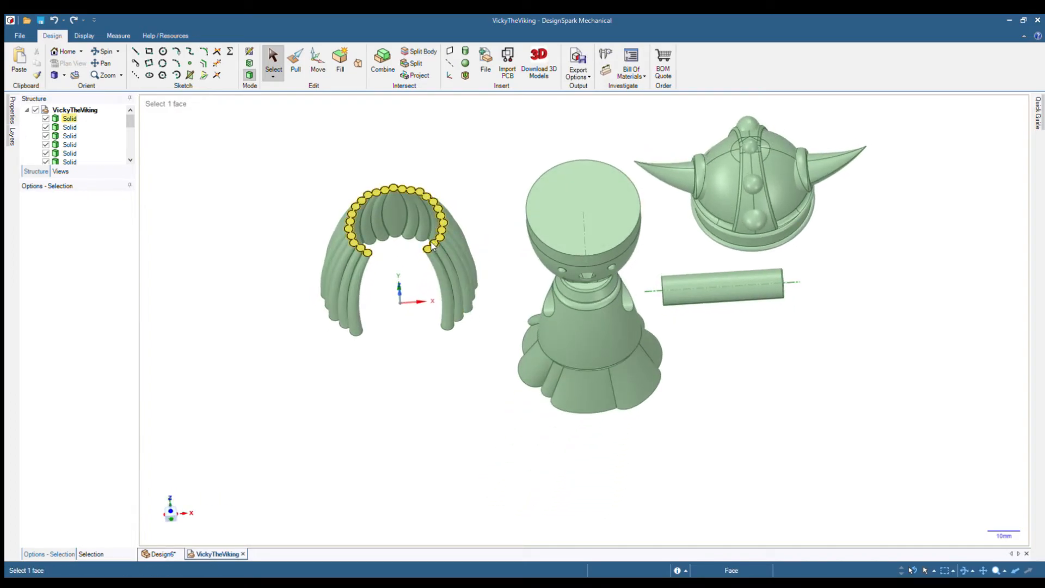
{"action": "middle_click_drag", "start_coordinate": [430, 243], "coordinate": [408, 182]}
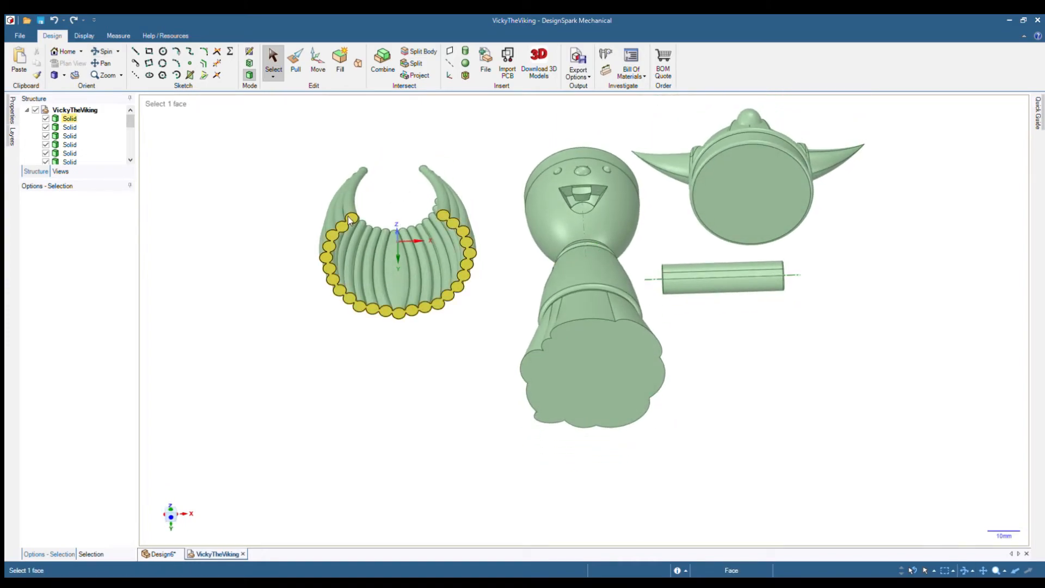
{"action": "middle_click_drag", "start_coordinate": [348, 219], "coordinate": [512, 212]}
{"action": "middle_click_drag", "start_coordinate": [577, 234], "coordinate": [544, 242]}
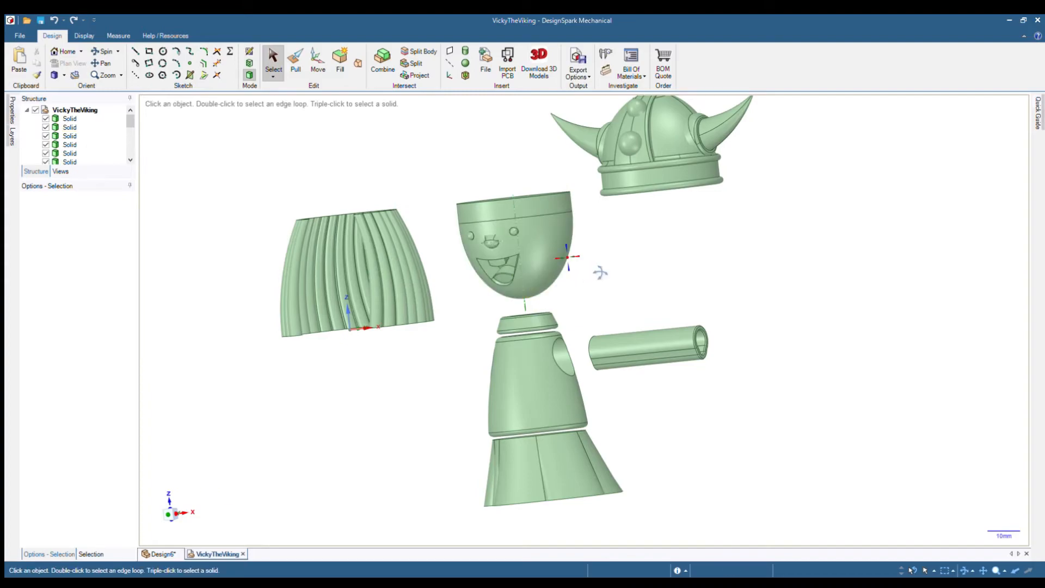
{"action": "middle_click_drag", "start_coordinate": [599, 272], "coordinate": [644, 417]}
{"action": "scroll", "coordinate": [566, 366], "scroll_direction": "up", "scroll_amount": 3}
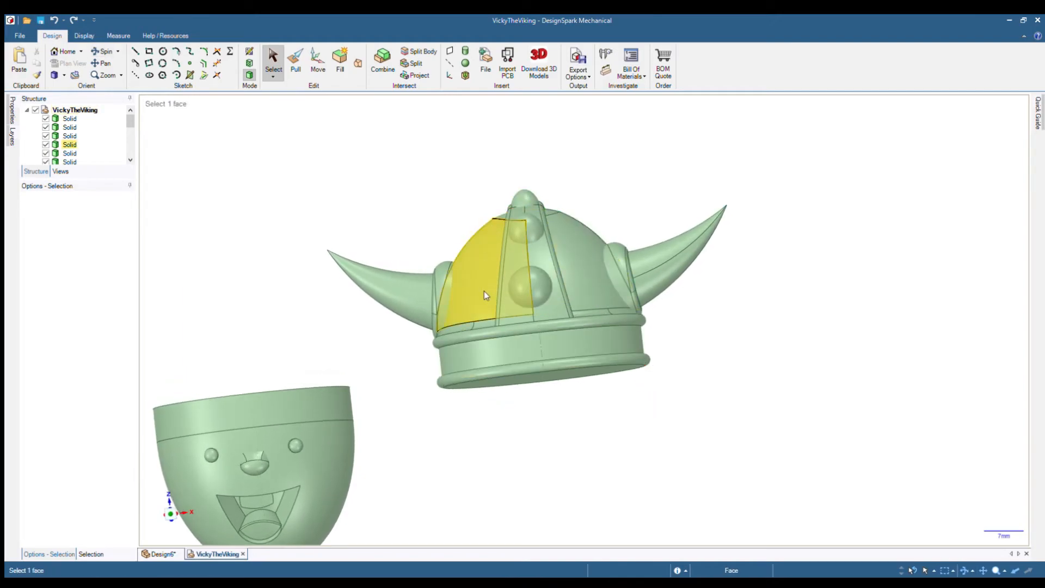
{"action": "middle_click_drag", "start_coordinate": [534, 427], "coordinate": [573, 334], "text": "shift"}
{"action": "scroll", "coordinate": [559, 376], "scroll_direction": "down", "scroll_amount": 5}
{"action": "scroll", "coordinate": [495, 420], "scroll_direction": "up", "scroll_amount": 3}
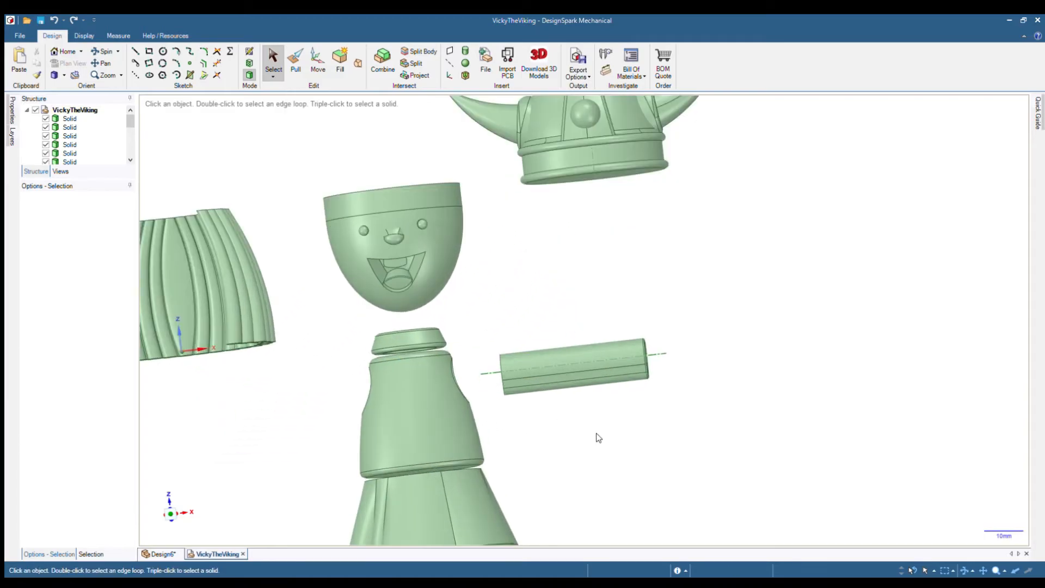
Inspect the neck collar, torso, arm holes, skirt and separate arm of the VickyTheViking figure from several angles.
{"action": "mouse_move", "coordinate": [597, 433]}
{"action": "middle_mouse_down"}
{"action": "mouse_move", "coordinate": [581, 415]}
{"action": "mouse_move", "coordinate": [629, 377]}
{"action": "mouse_move", "coordinate": [615, 414]}
{"action": "mouse_move", "coordinate": [725, 408]}
{"action": "mouse_move", "coordinate": [553, 413]}
{"action": "mouse_move", "coordinate": [609, 403]}
{"action": "mouse_move", "coordinate": [536, 391]}
{"action": "mouse_move", "coordinate": [553, 366]}
{"action": "mouse_move", "coordinate": [561, 393]}
{"action": "mouse_move", "coordinate": [538, 370]}
{"action": "middle_mouse_up"}
{"action": "scroll", "coordinate": [619, 400], "scroll_direction": "up", "scroll_amount": 2}
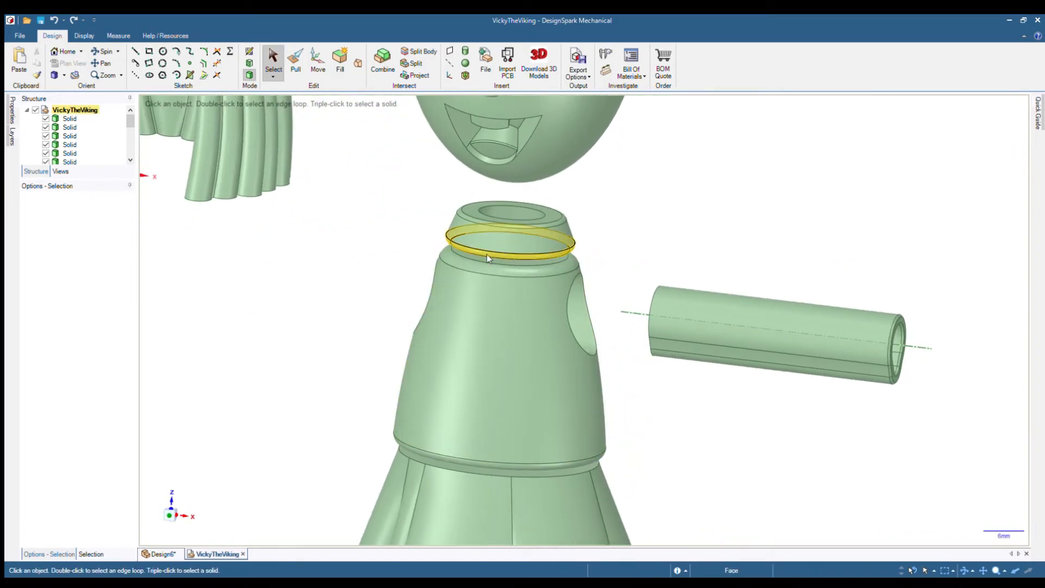
{"action": "middle_click_drag", "start_coordinate": [358, 320], "coordinate": [459, 368]}
{"action": "middle_click_drag", "start_coordinate": [420, 328], "coordinate": [372, 366]}
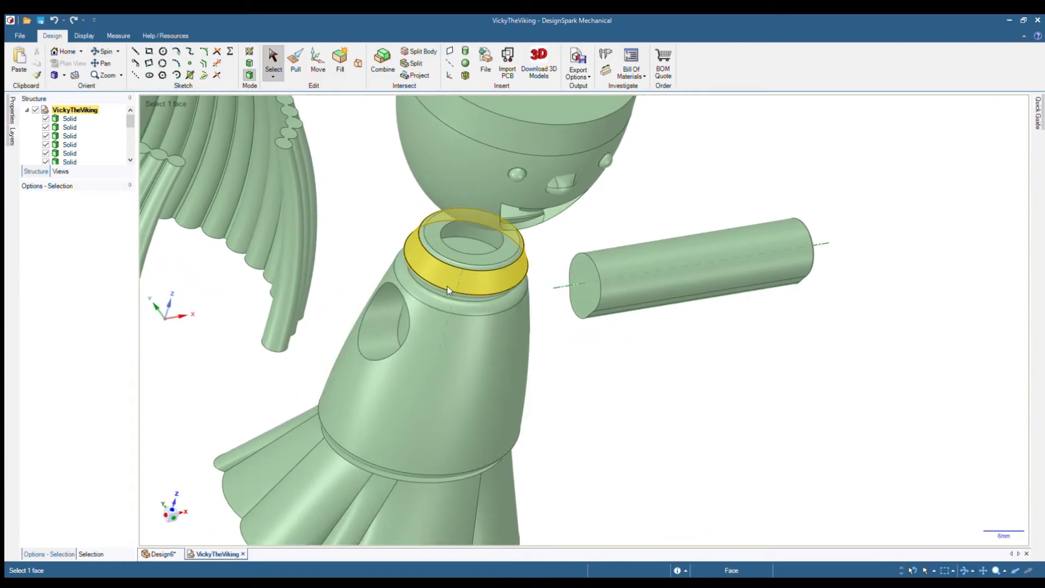
{"action": "middle_click_drag", "start_coordinate": [428, 403], "coordinate": [457, 457]}
{"action": "scroll", "coordinate": [458, 465], "scroll_direction": "down", "scroll_amount": 3}
{"action": "scroll", "coordinate": [479, 401], "scroll_direction": "up", "scroll_amount": 5}
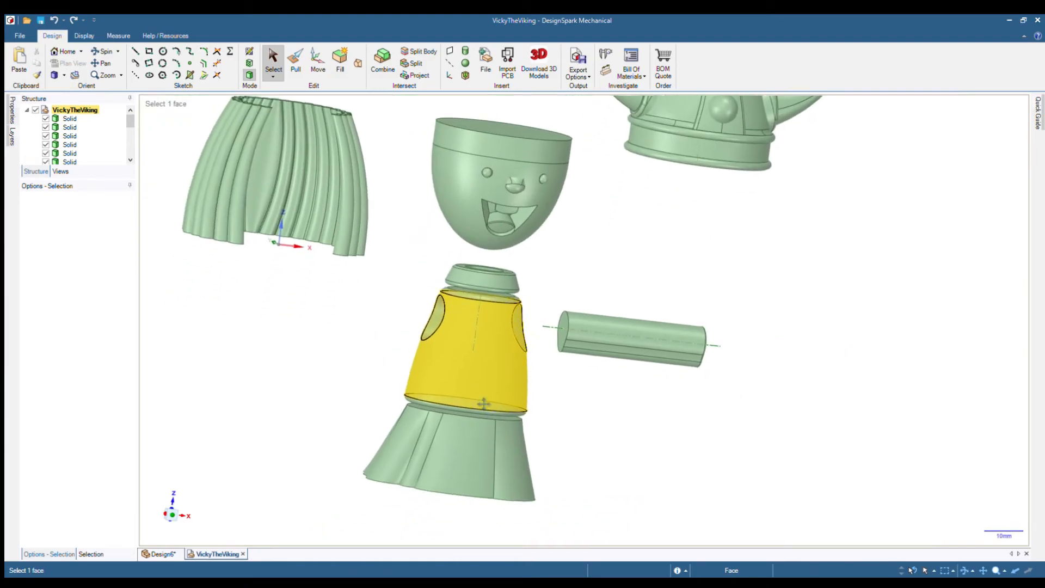
{"action": "mouse_move", "coordinate": [472, 418]}
{"action": "middle_mouse_down"}
{"action": "mouse_move", "coordinate": [474, 426]}
{"action": "mouse_move", "coordinate": [450, 364]}
{"action": "mouse_move", "coordinate": [471, 462]}
{"action": "mouse_move", "coordinate": [688, 476]}
{"action": "mouse_move", "coordinate": [608, 458]}
{"action": "mouse_move", "coordinate": [604, 439]}
{"action": "mouse_move", "coordinate": [594, 450]}
{"action": "mouse_move", "coordinate": [301, 434]}
{"action": "mouse_move", "coordinate": [472, 423]}
{"action": "mouse_move", "coordinate": [492, 431]}
{"action": "mouse_move", "coordinate": [513, 401]}
{"action": "mouse_move", "coordinate": [555, 446]}
{"action": "mouse_move", "coordinate": [559, 436]}
{"action": "mouse_move", "coordinate": [550, 438]}
{"action": "middle_mouse_up"}
{"action": "scroll", "coordinate": [488, 430], "scroll_direction": "down", "scroll_amount": 3}
{"action": "scroll", "coordinate": [488, 430], "scroll_direction": "down", "scroll_amount": 2}
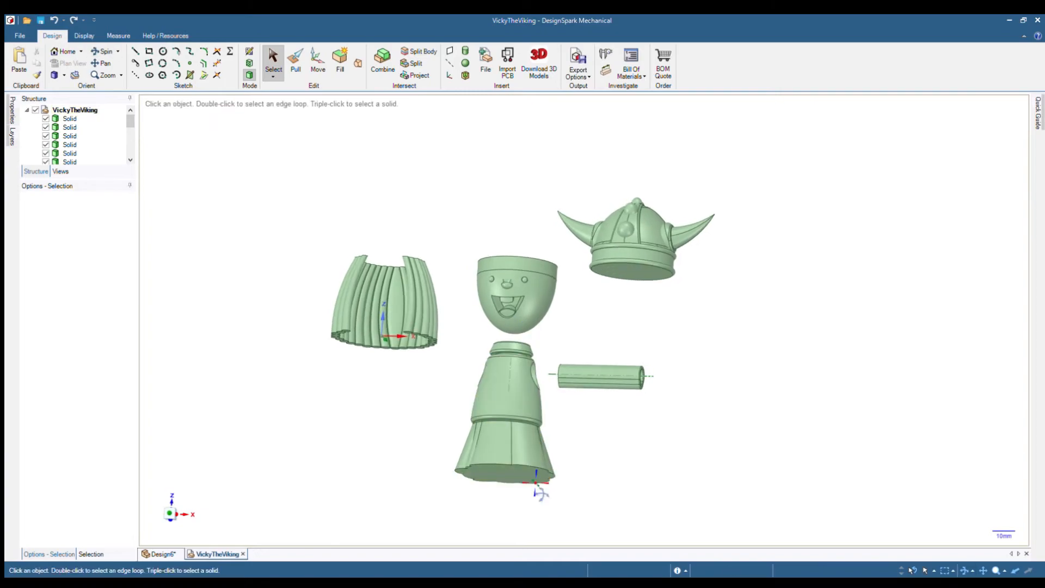
{"action": "middle_click_drag", "start_coordinate": [540, 492], "coordinate": [612, 436]}
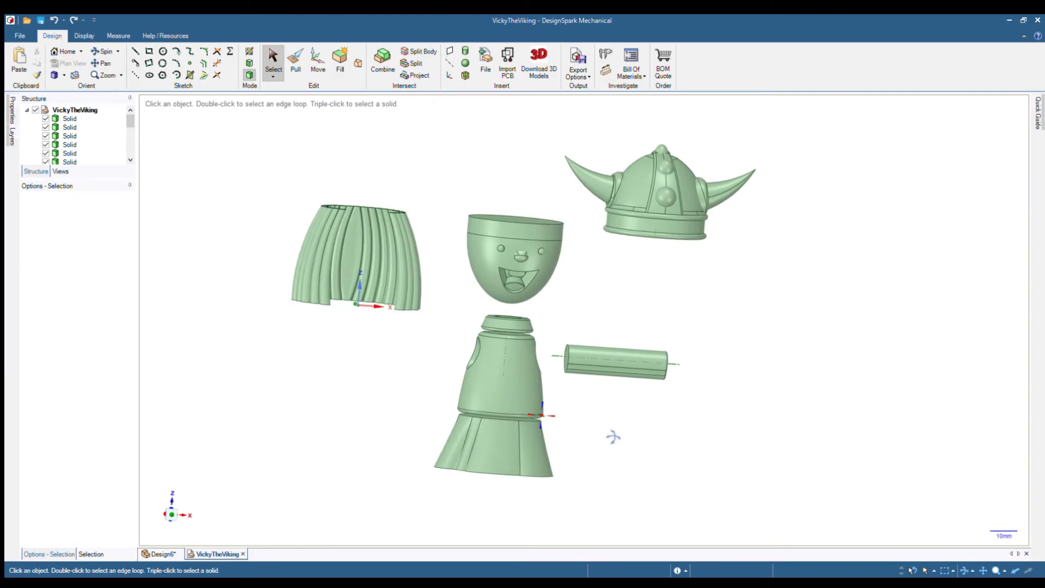